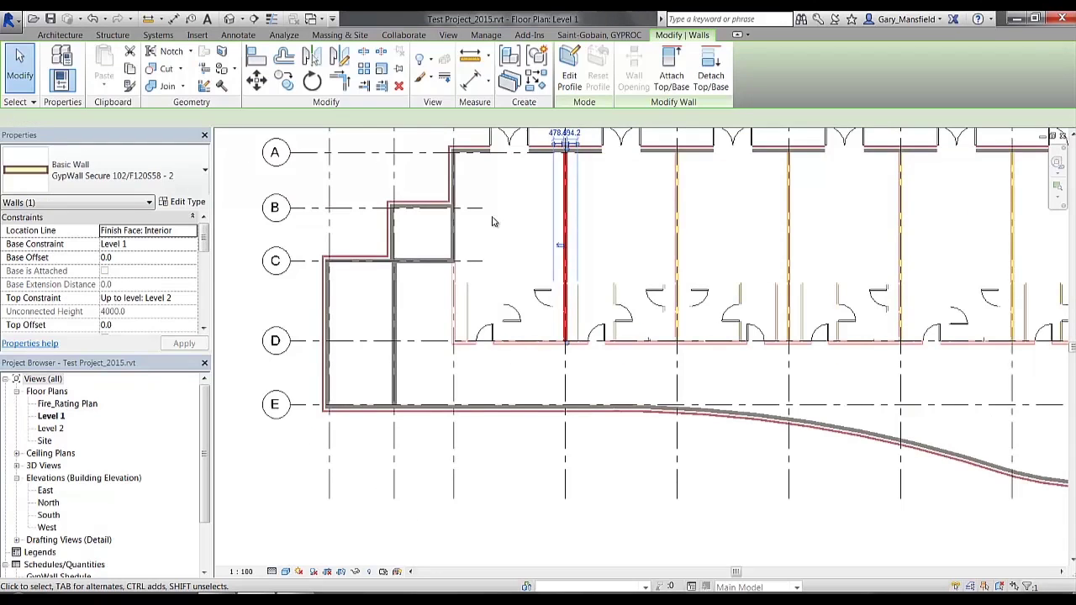
Duplicate the Level 1 floor plan view
key("Escape")
scroll(533, 248, "down", 2)
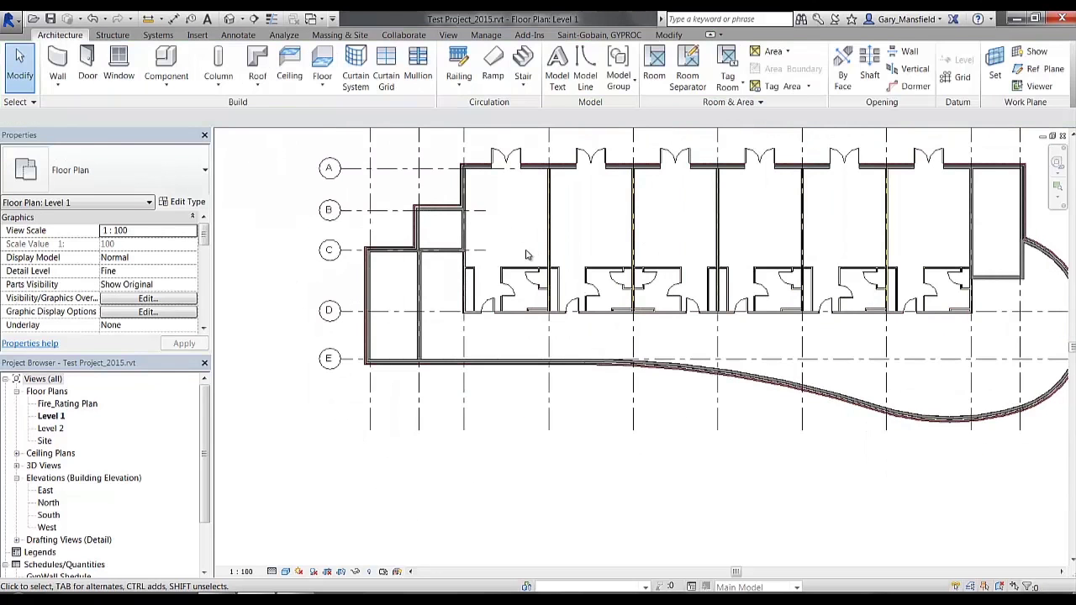
middle_click_drag(780, 242, 703, 280)
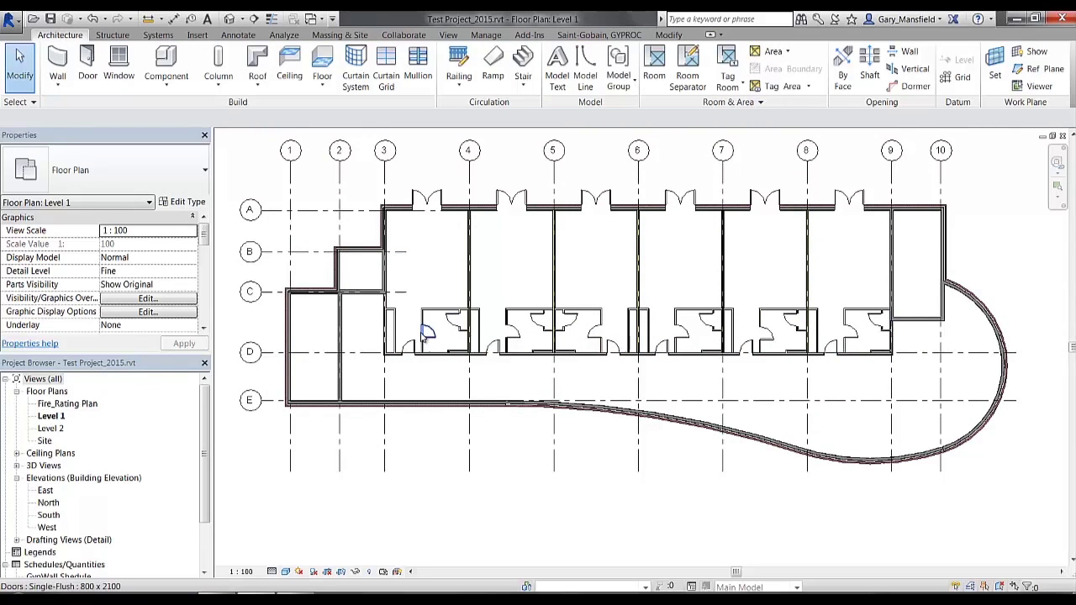
scroll(407, 286, "up", 2)
scroll(406, 286, "up", 1)
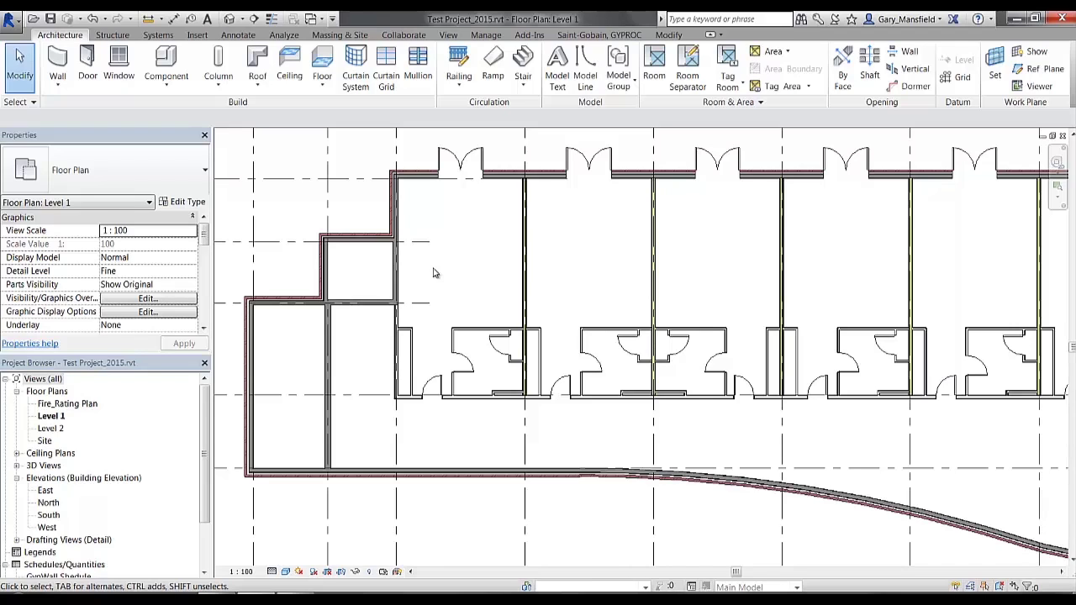
right_click(45, 416)
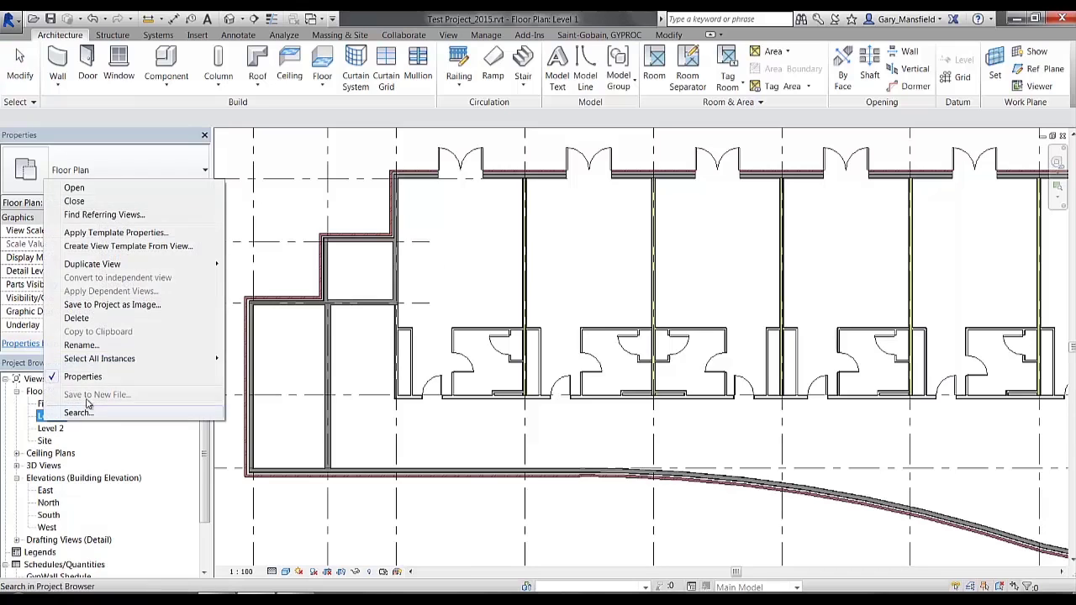
mouse_move(127, 265)
left_click(245, 270)
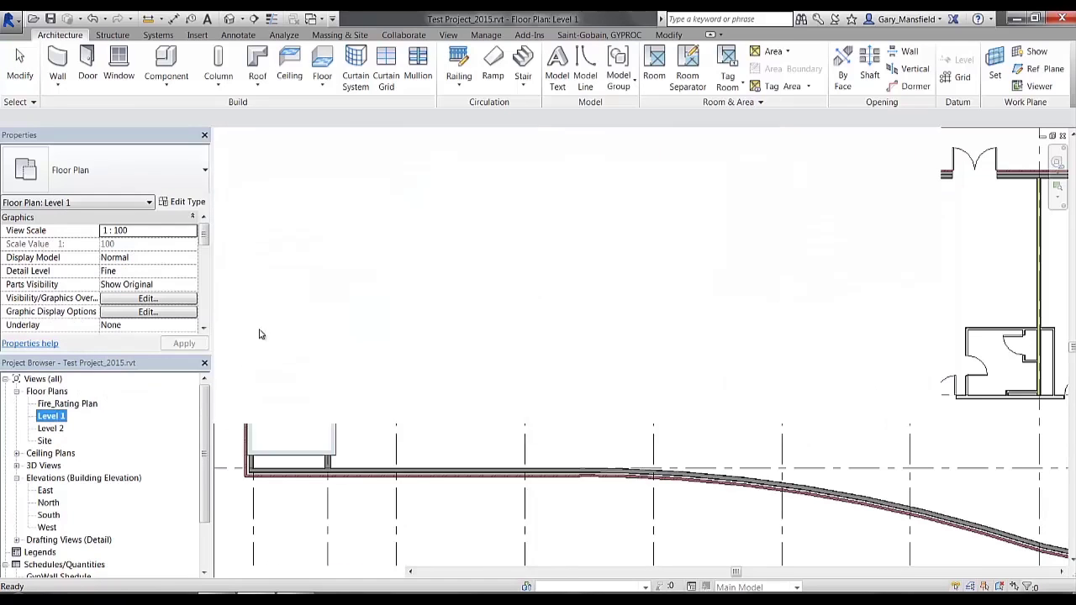
Rename the duplicated floor plan view to "Level 1 - GYPROC Quanitification"
right_click(71, 430)
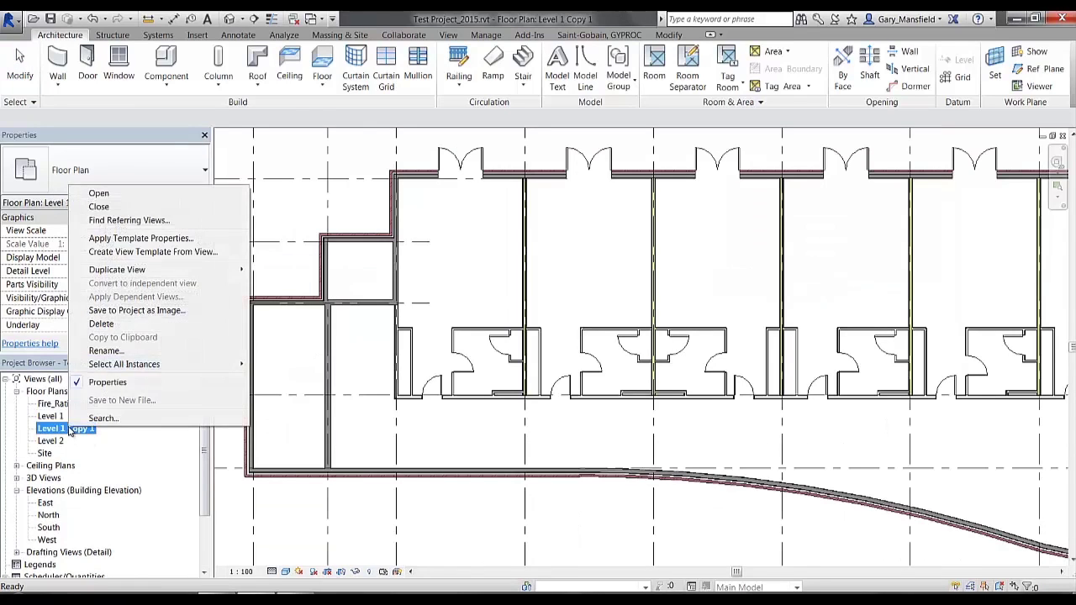
left_click(105, 351)
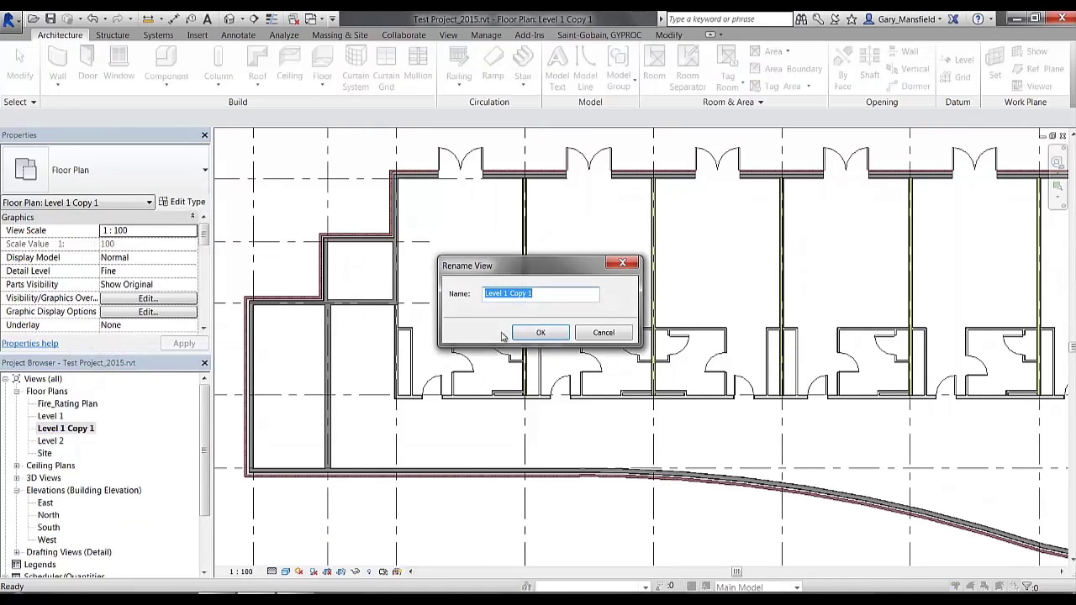
left_click_drag(511, 293, 552, 295)
type("- GT")
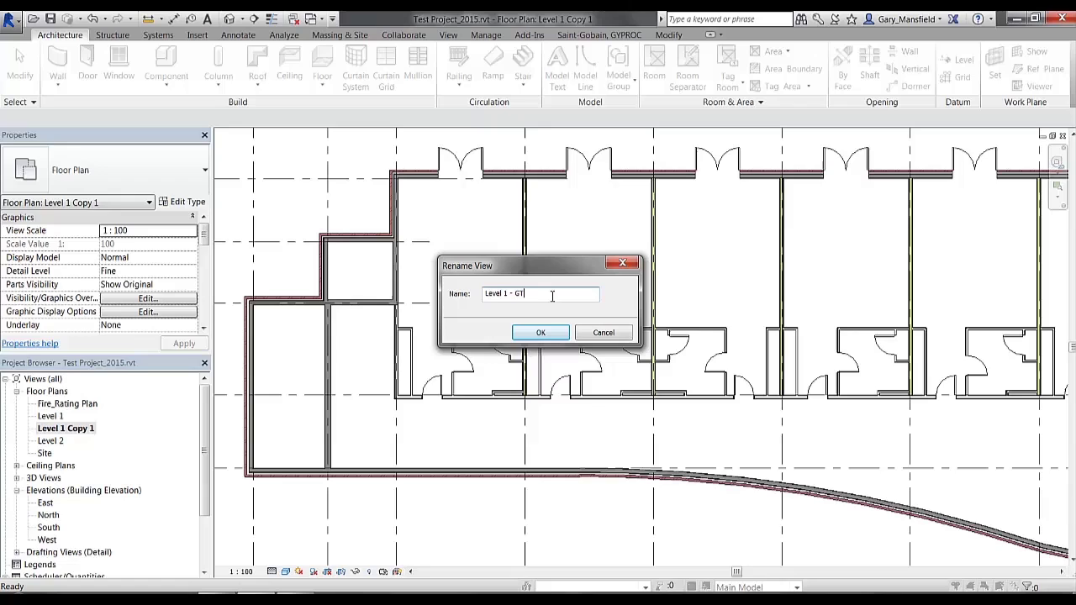
type("PROC Quantit")
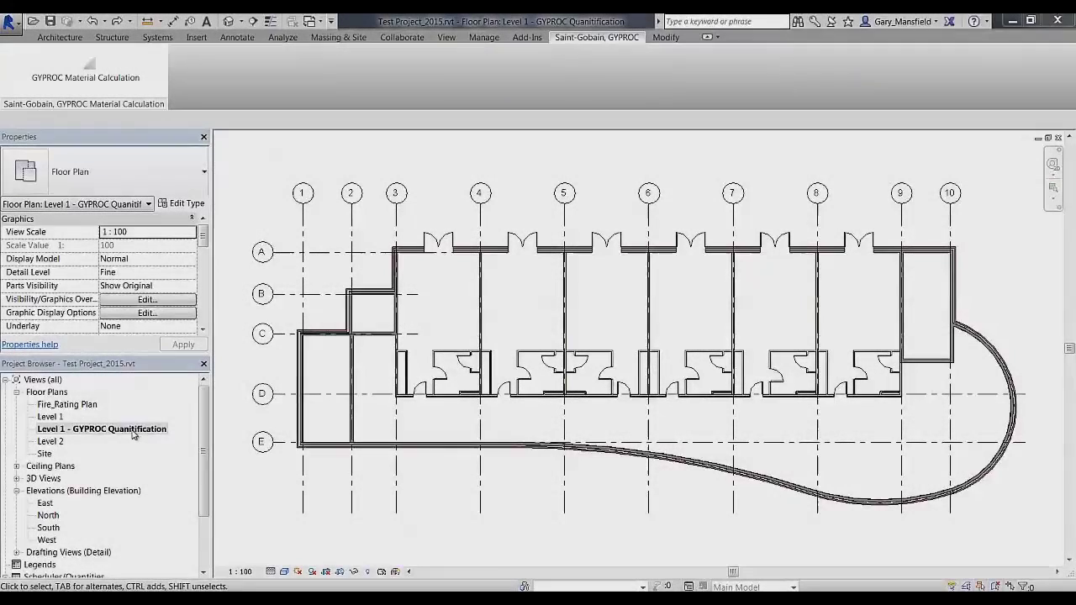
left_click(132, 433)
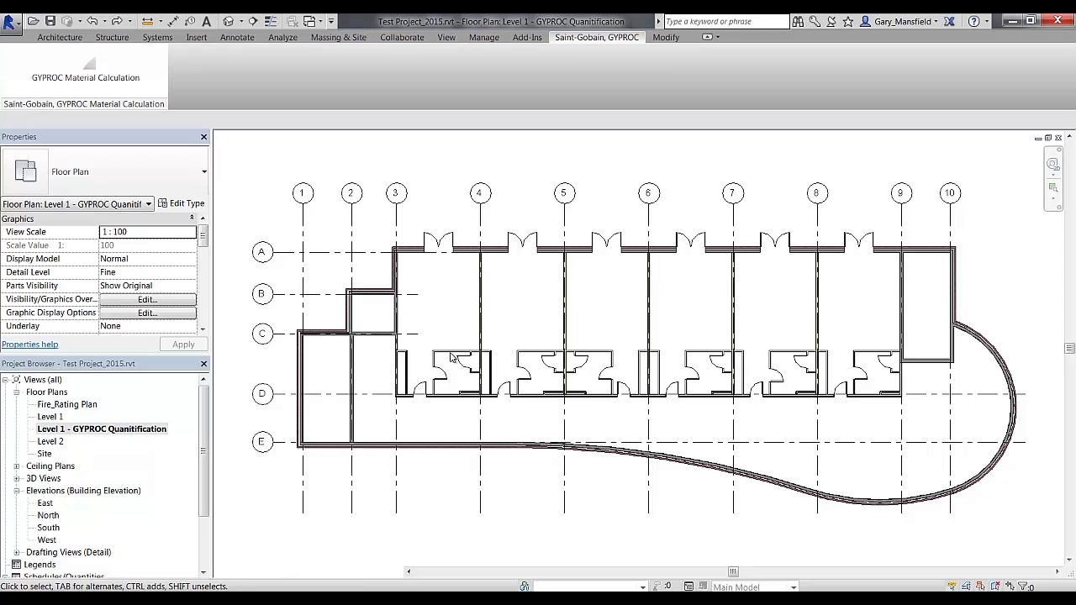
left_click(452, 354)
right_click(452, 357)
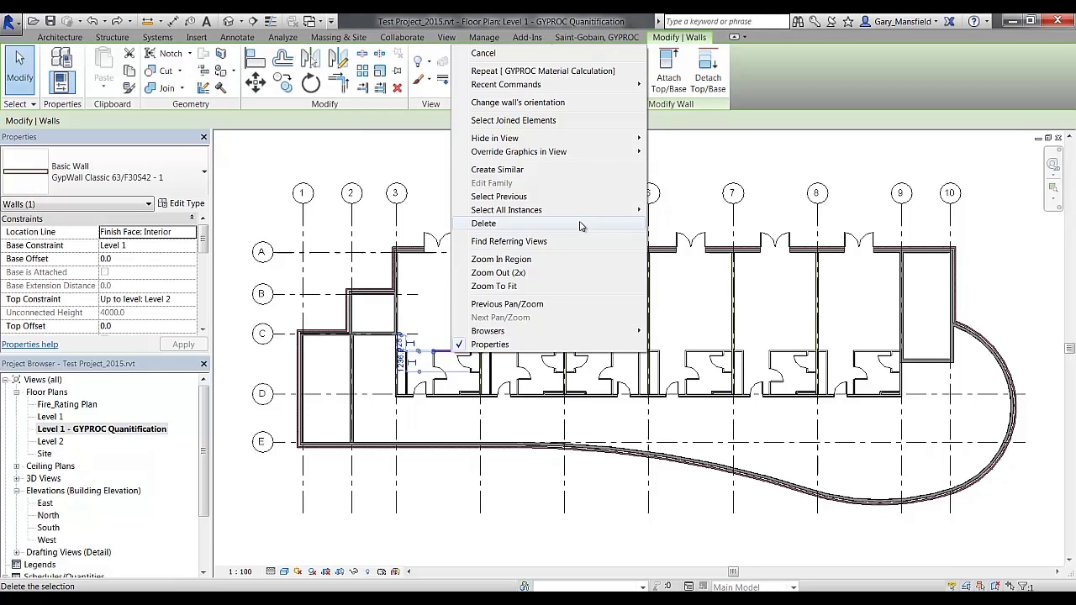
mouse_move(607, 210)
left_click(664, 211)
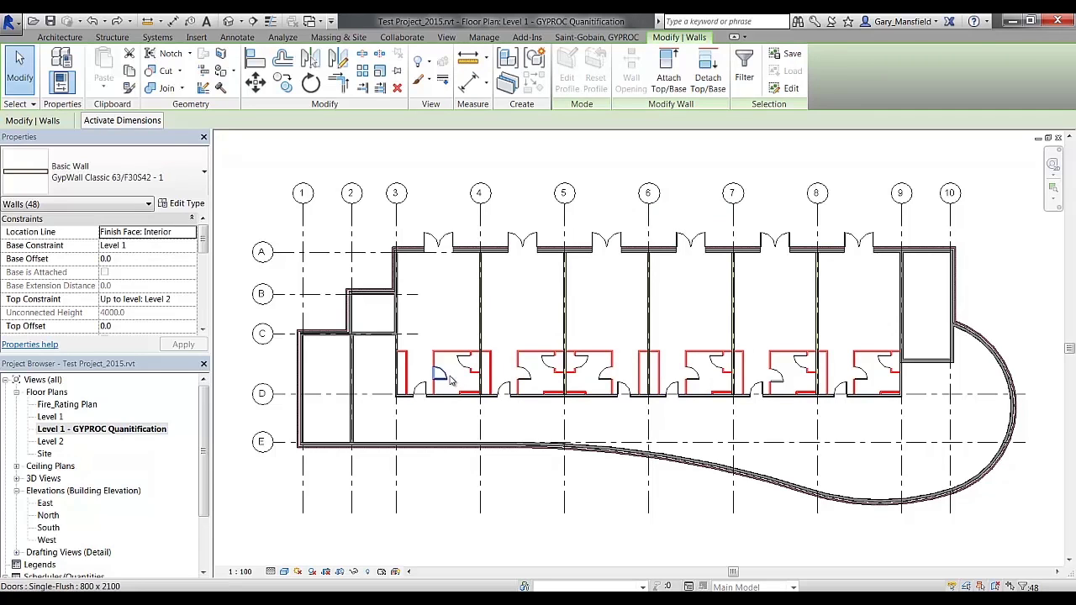
left_click(451, 380)
Select all instances of the GypWall Classic 63/F30S42 - 1 wall type that are visible in the floor plan view
left_click(443, 354)
right_click(445, 351)
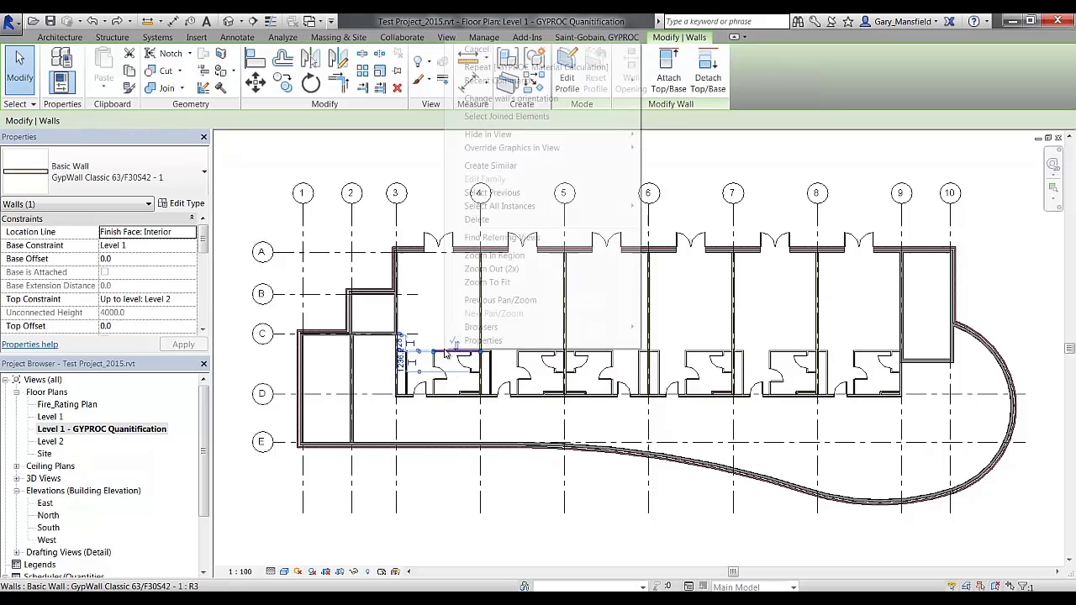
mouse_move(580, 209)
left_click(660, 207)
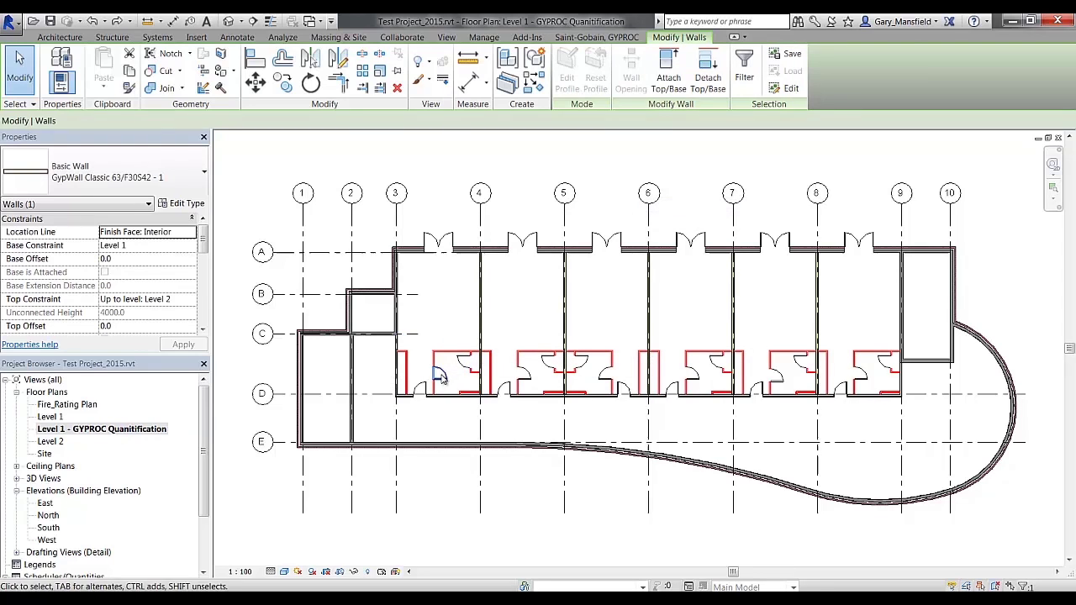
Add the doors hosted in the selected bathroom and closet walls between grids 3 and 9 to the selection
left_click(458, 378, "ctrl")
left_click(521, 374, "ctrl")
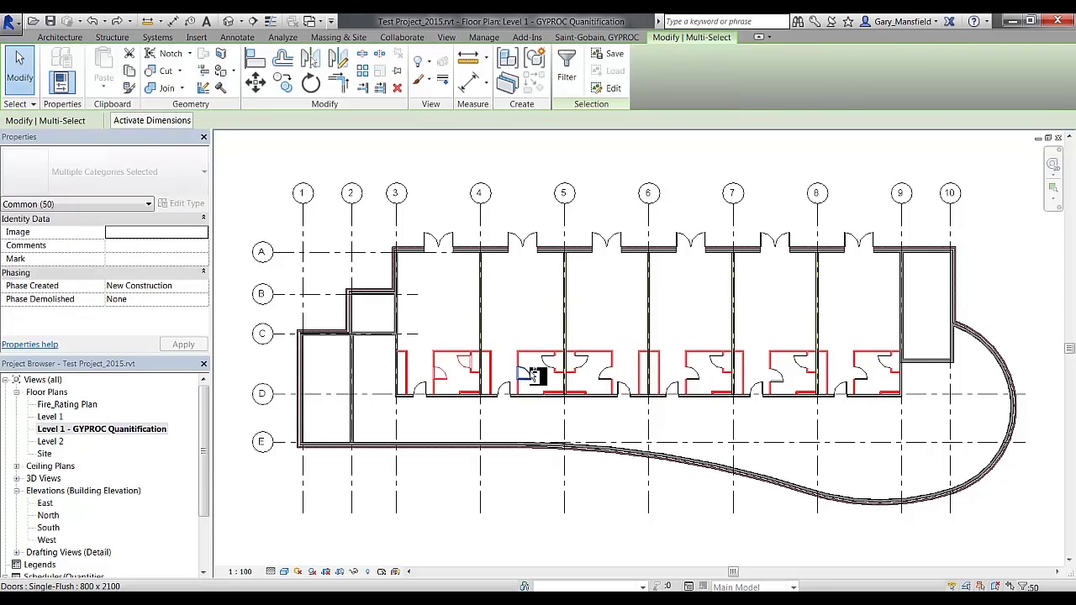
left_click(542, 368, "ctrl")
left_click(581, 372, "ctrl")
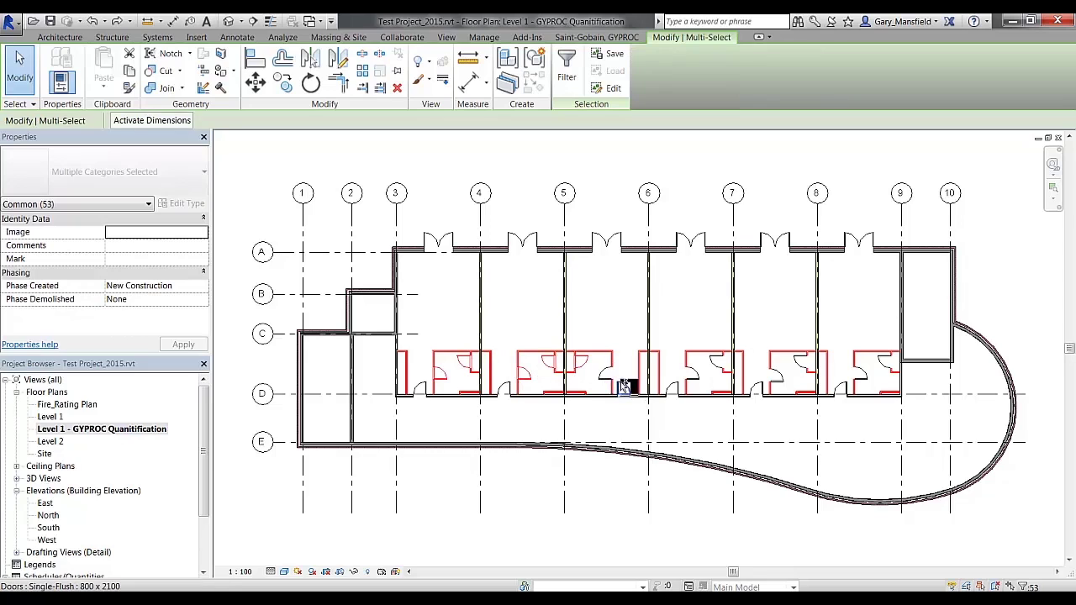
left_click(637, 383, "ctrl")
left_click(706, 377, "ctrl")
left_click(720, 365, "ctrl")
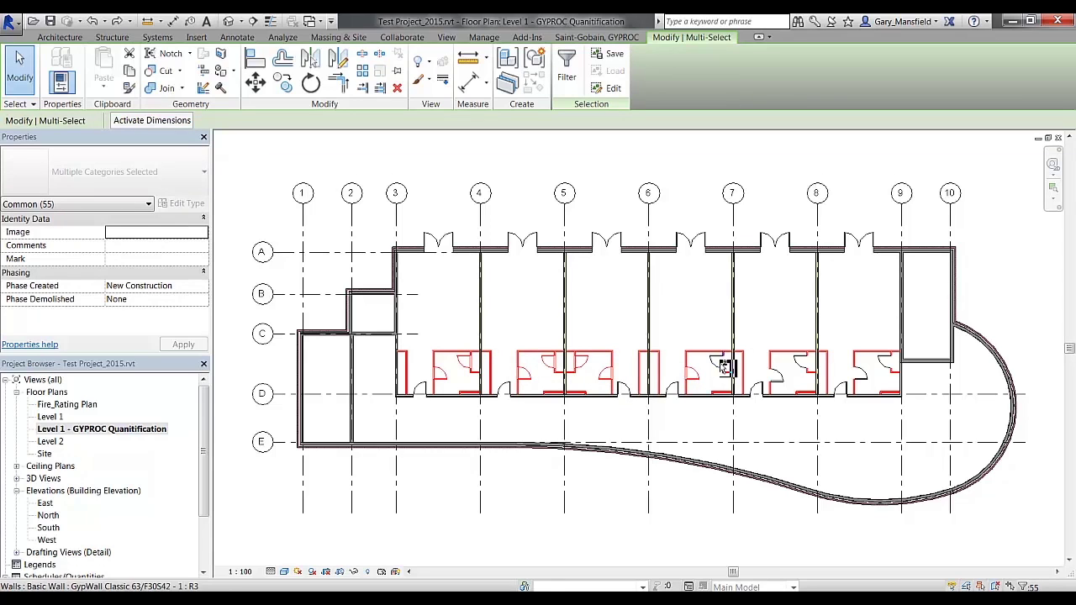
left_click(794, 380, "ctrl")
left_click(805, 372, "ctrl")
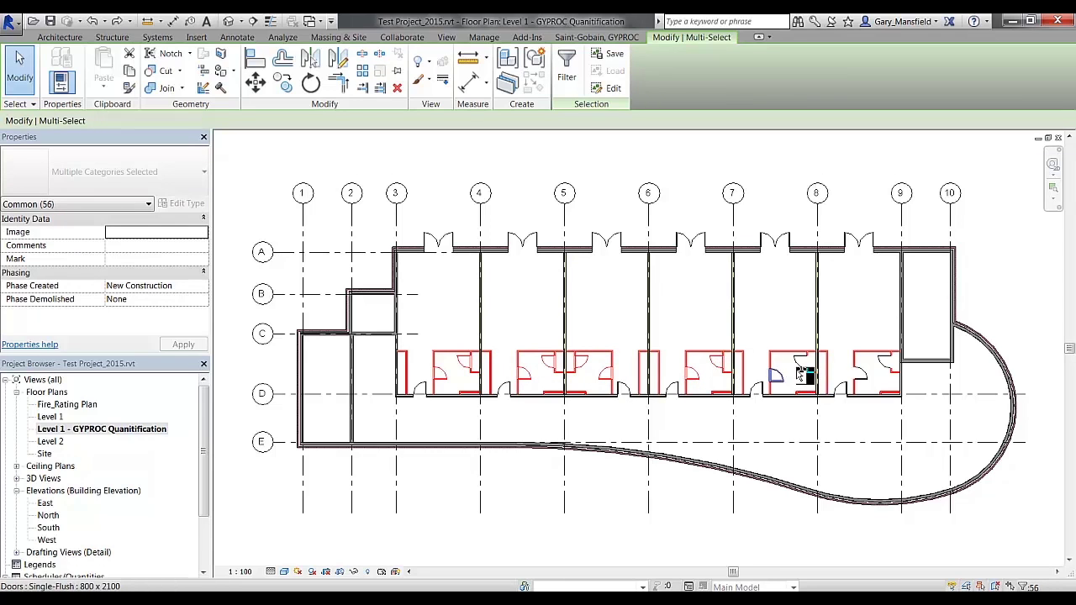
left_click(862, 377, "ctrl")
left_click(882, 360, "ctrl")
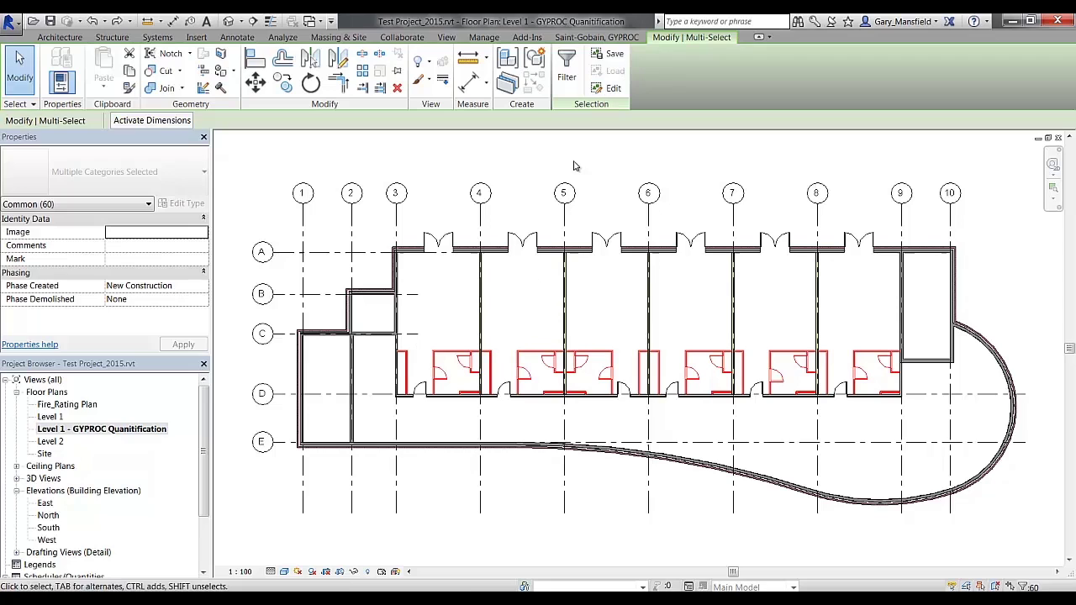
Start the GYPROC Material Calculation and validate the selected walls
left_click(612, 39)
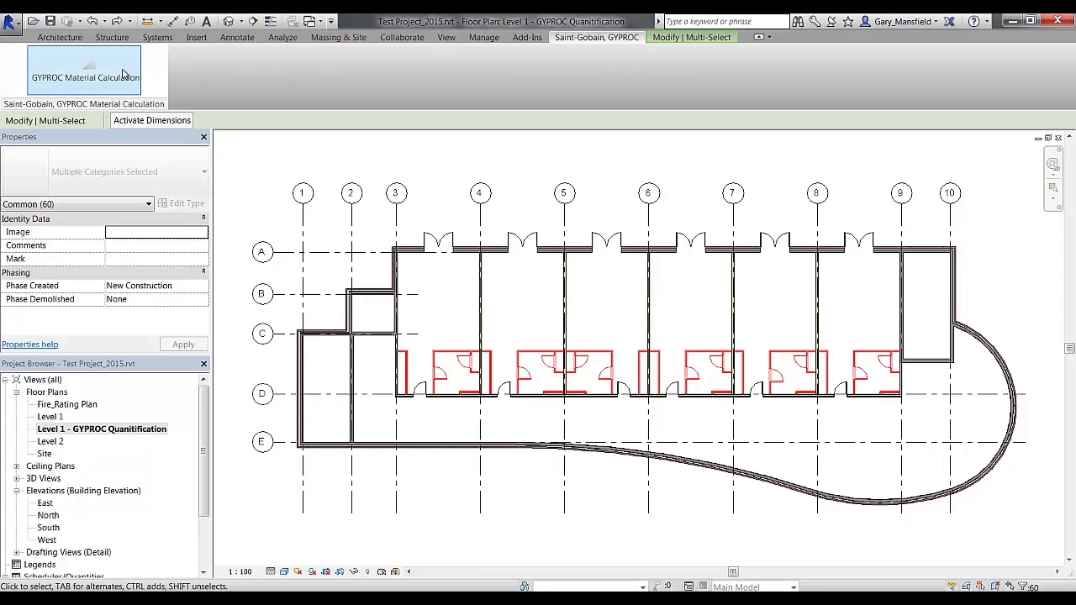
left_click(92, 79)
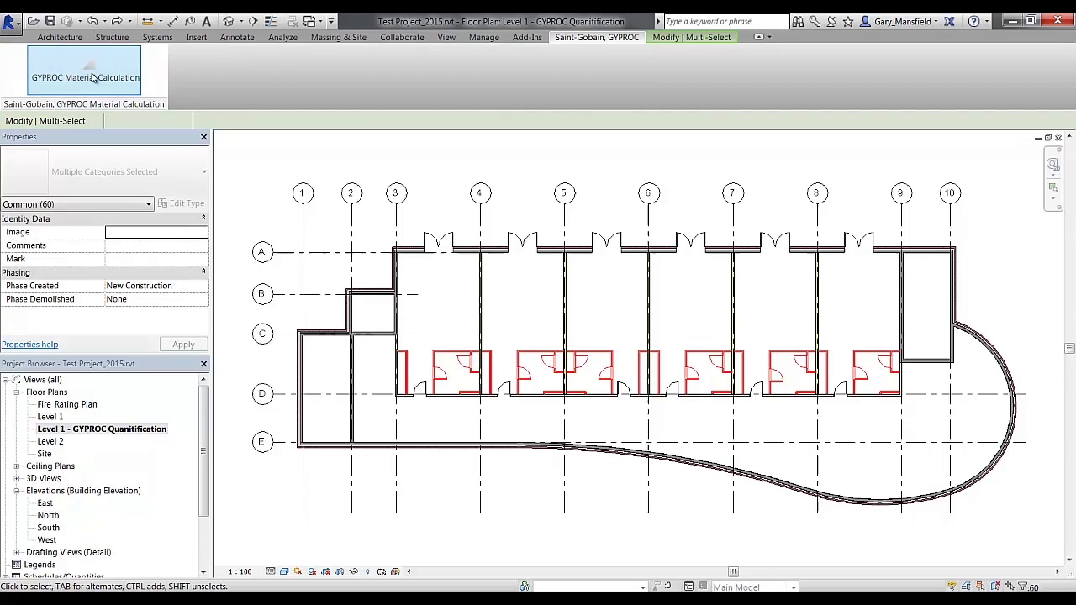
left_click_drag(544, 194, 662, 92)
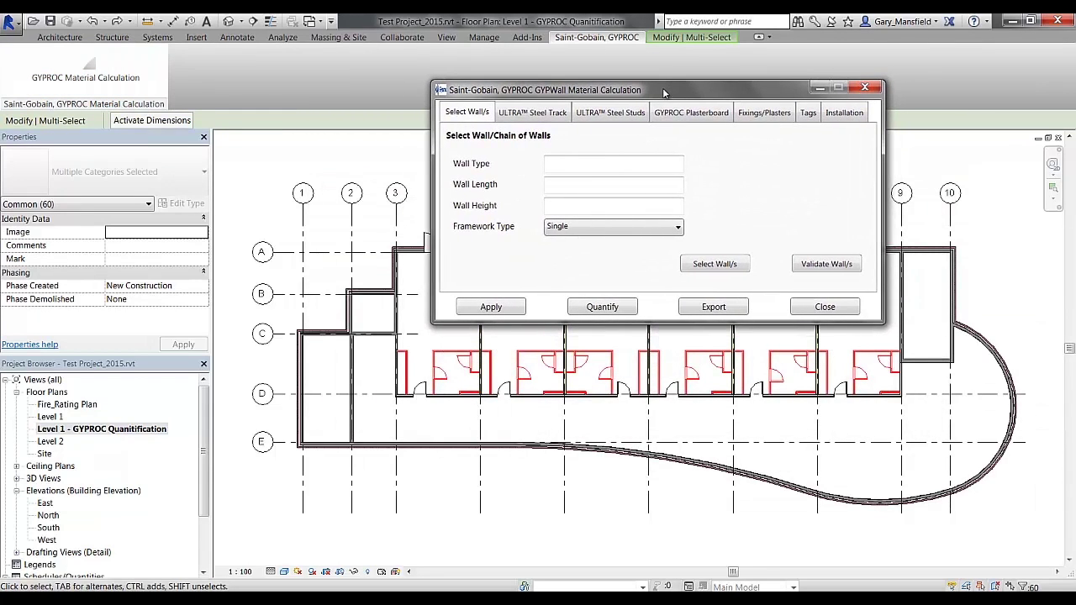
left_click(814, 267)
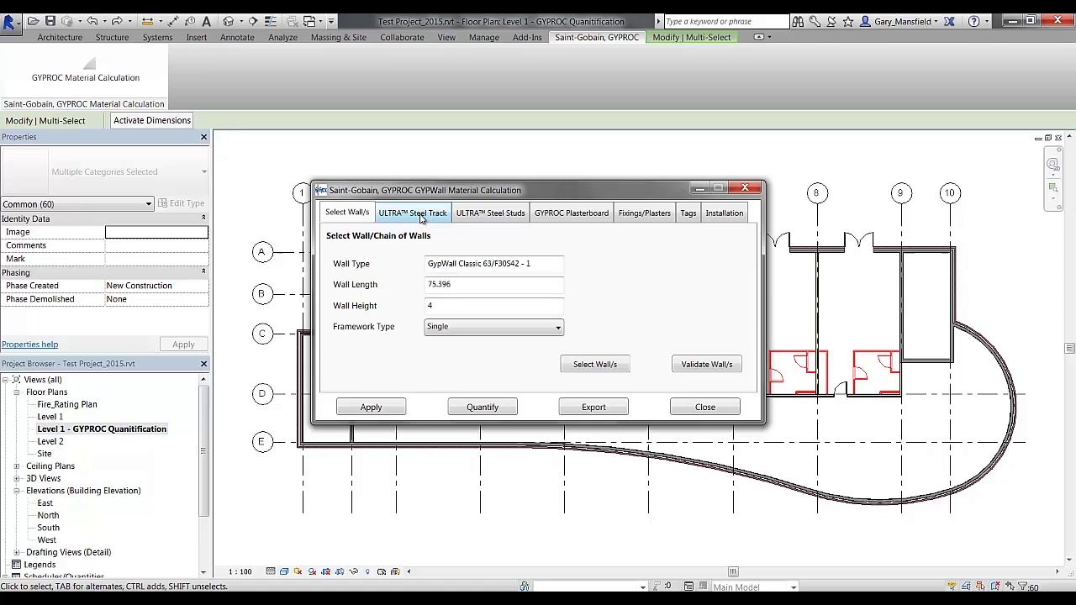
Set the number of splices for the ULTRA Steel Track to 50
left_click(421, 215)
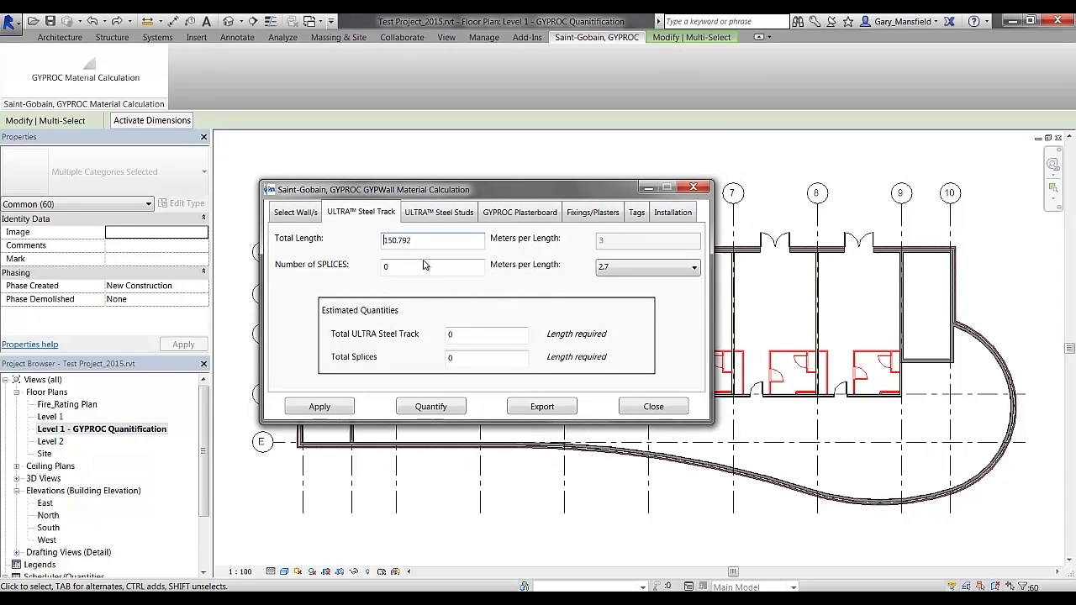
left_click(661, 269)
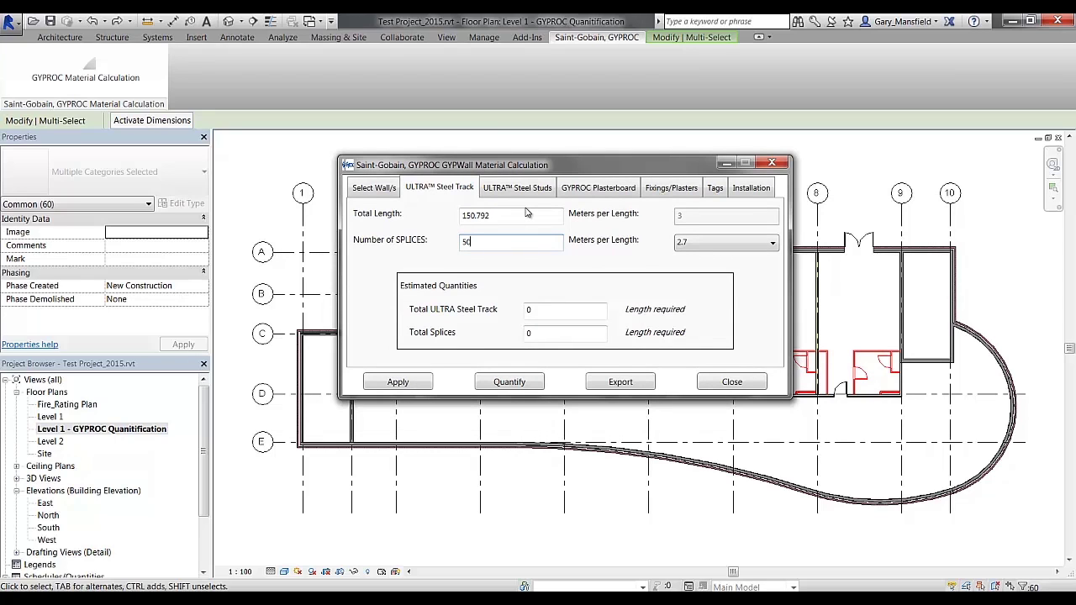
Set the ULTRA Steel Studs to 0.4 stud centers and 4.2 meters per length
left_click(524, 188)
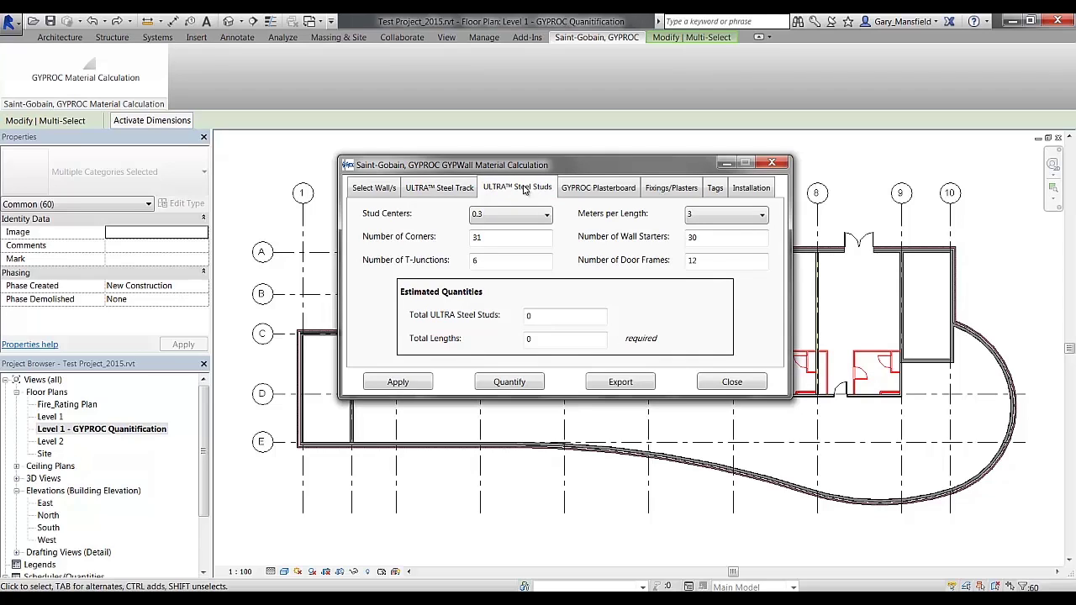
left_click_drag(565, 176, 611, 107)
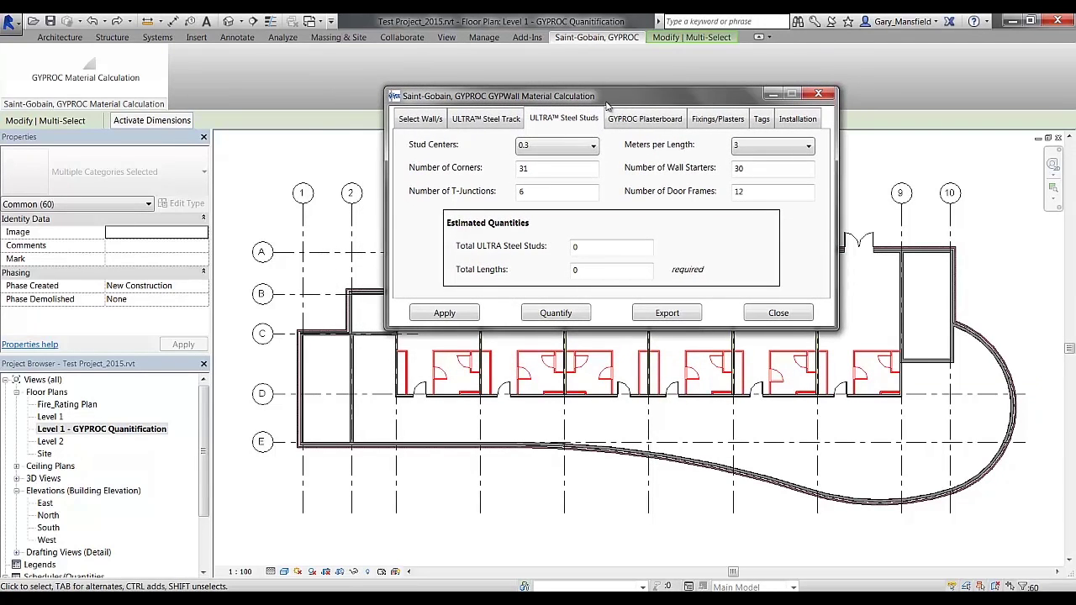
left_click(593, 146)
left_click(543, 170)
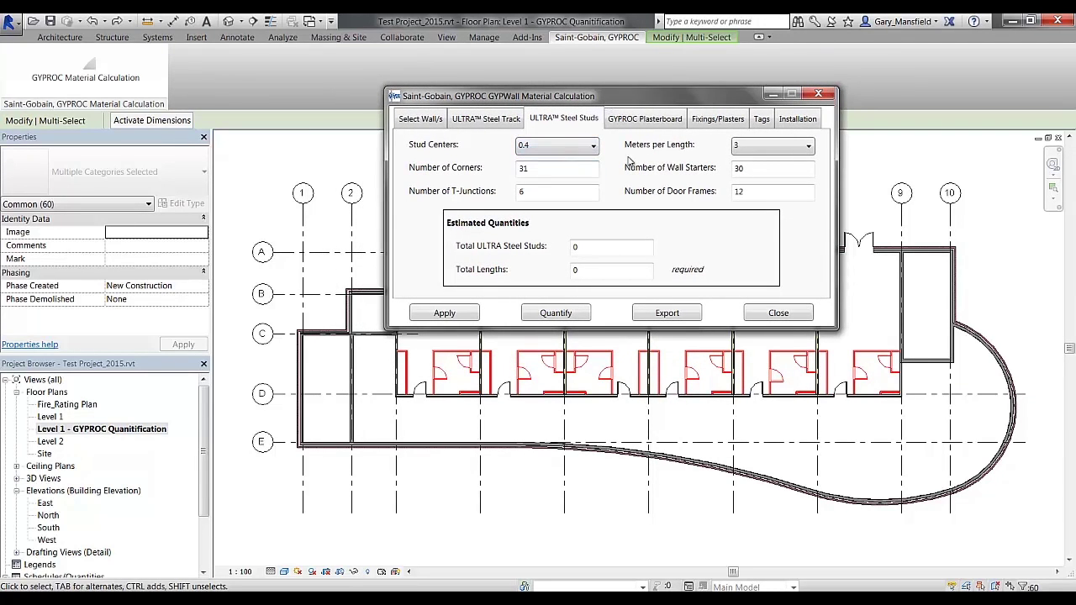
left_click(755, 150)
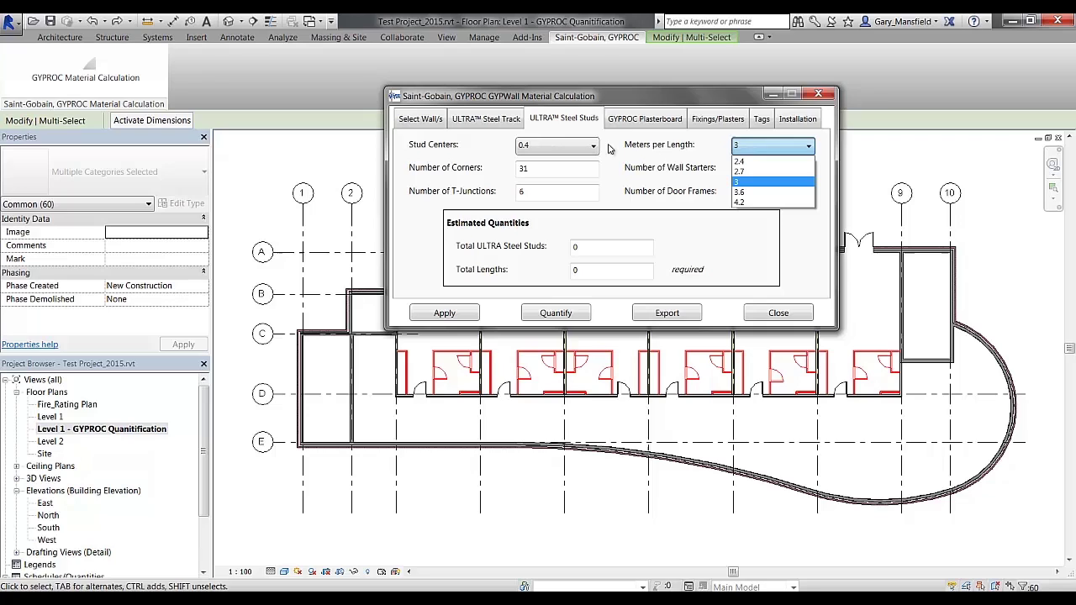
left_click(672, 146)
left_click(747, 145)
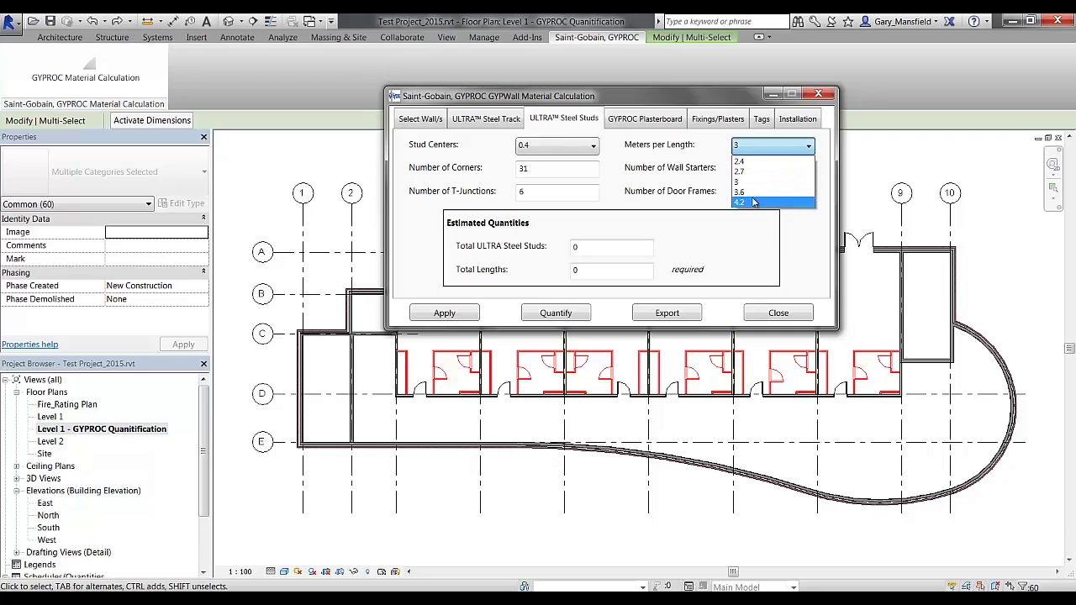
left_click(754, 203)
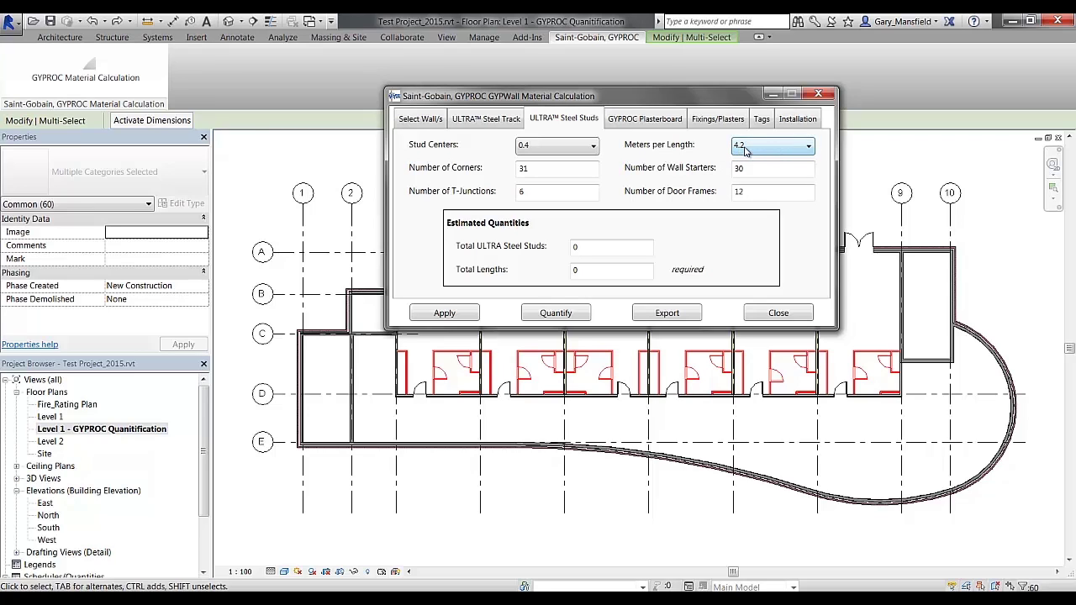
Examine the corners, T-junctions, wall starters and door frames of the selected bathroom walls between grids 3 and 4
left_click_drag(700, 102, 719, 94)
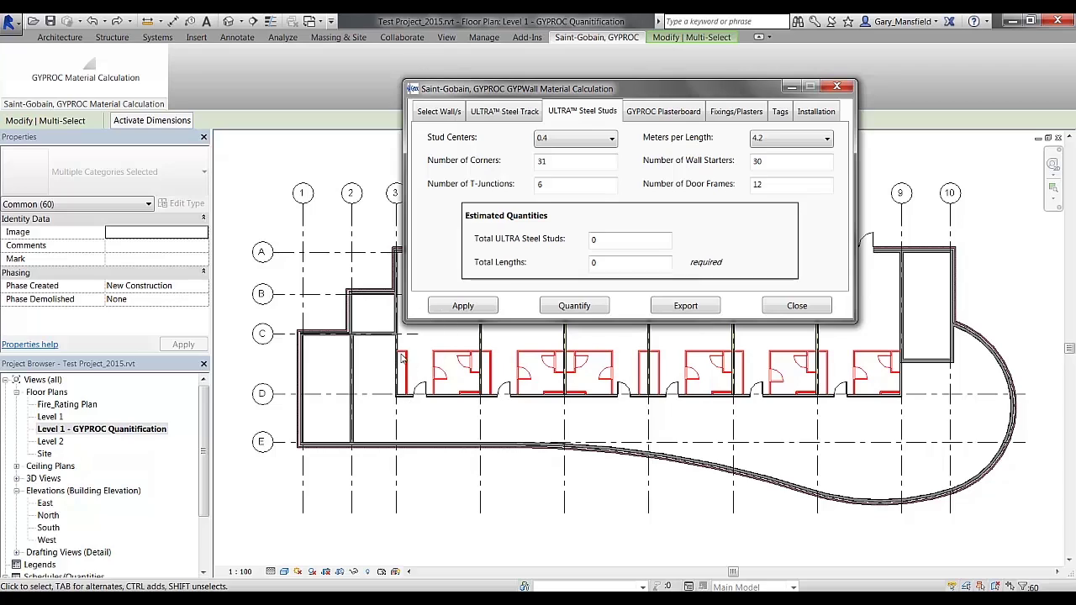
left_click(431, 392)
left_click(479, 357)
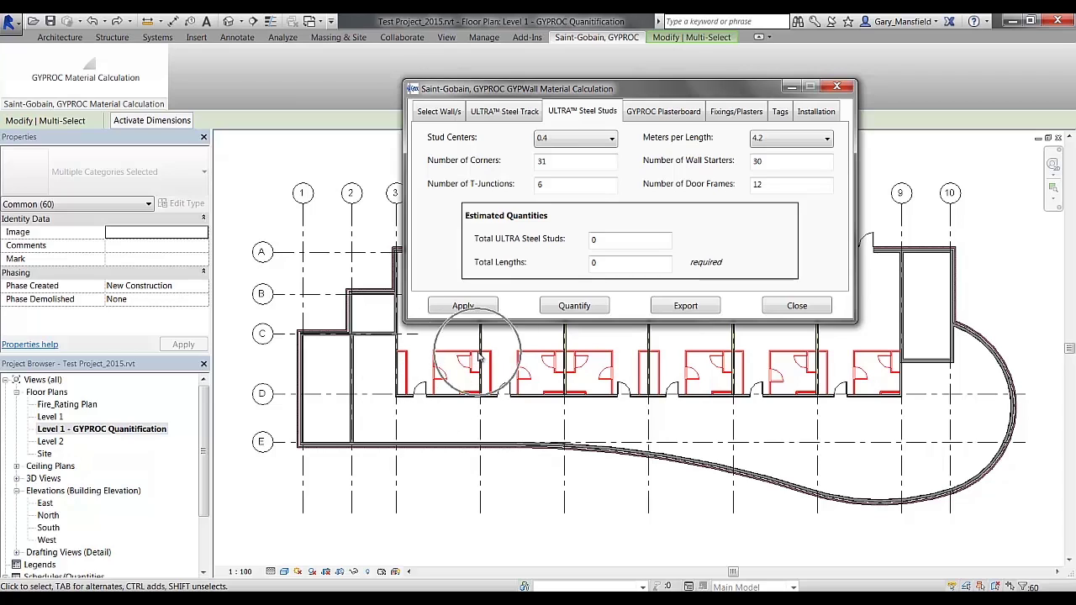
left_click(479, 372)
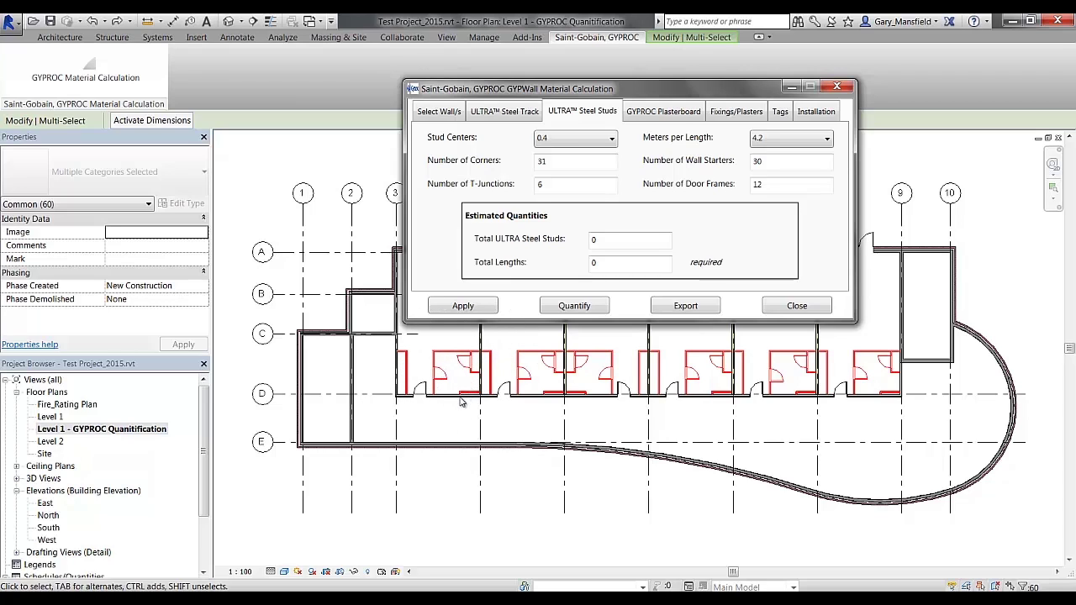
left_click(459, 397)
left_click(476, 391)
left_click(443, 376)
left_click(458, 364)
left_click(458, 364)
Set the GYPROC Plasterboard board length to 4.2
left_click(676, 117)
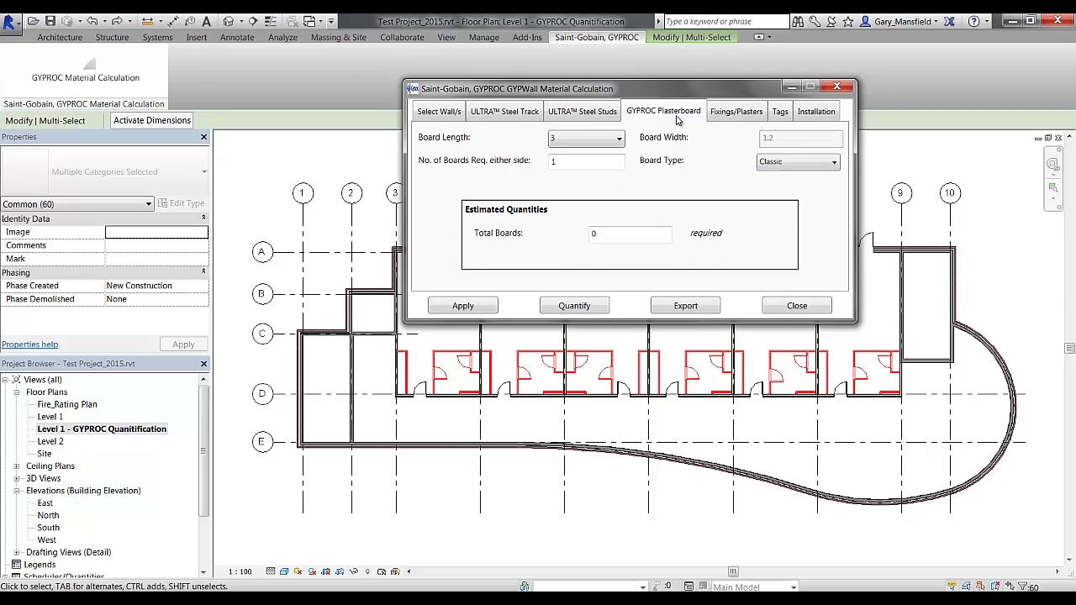
left_click(619, 142)
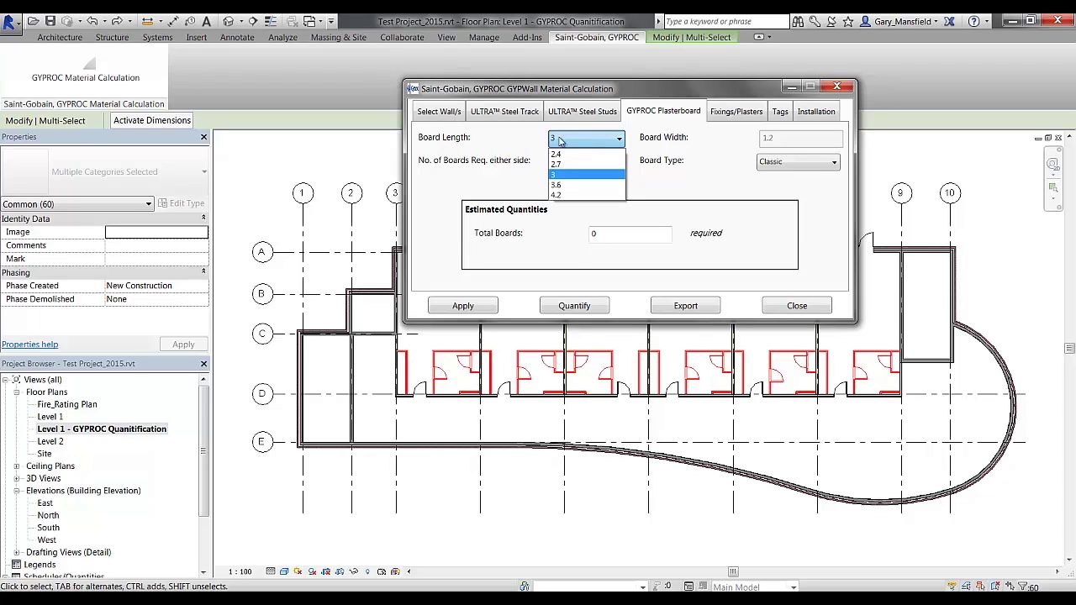
left_click(578, 195)
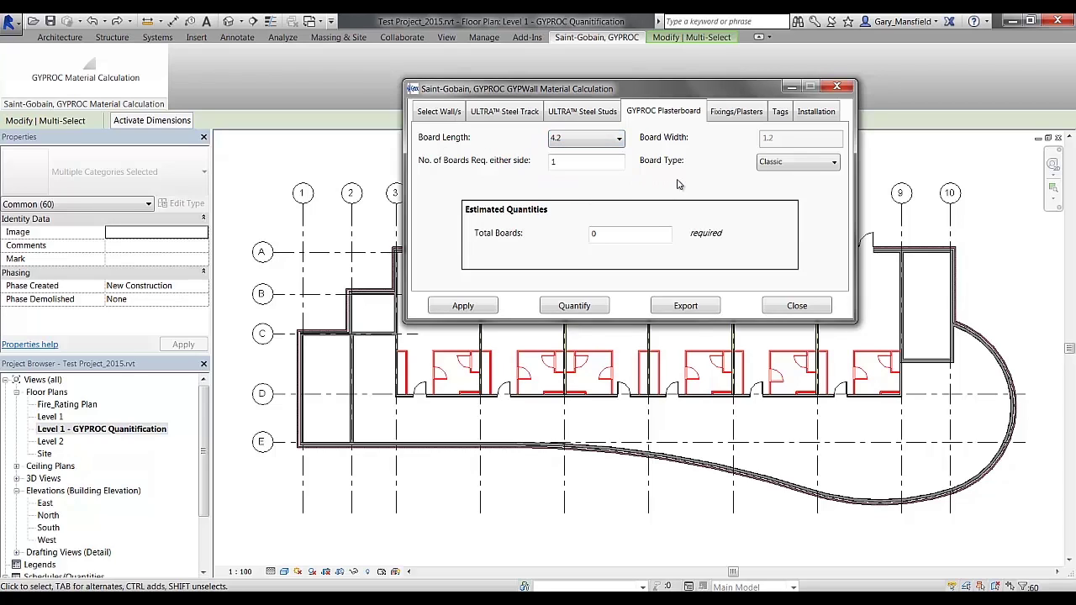
left_click(619, 142)
left_click(597, 166)
Check the selected walls' wall type and choose the matching Classic board type for the plasterboard
left_click(450, 114)
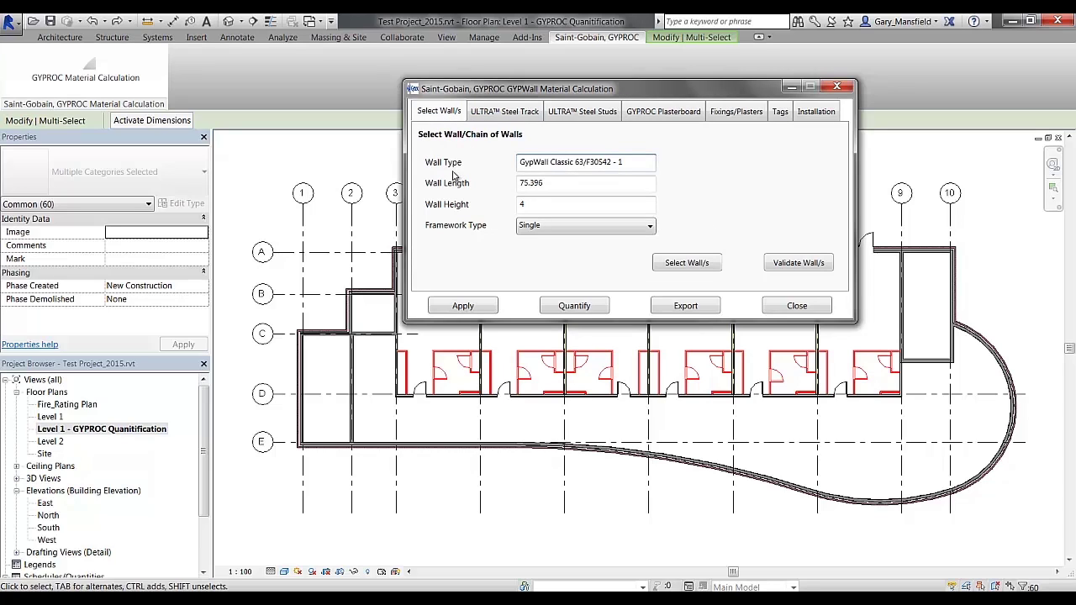
left_click(578, 164)
double_click(577, 165)
left_click(580, 167)
left_click(673, 109)
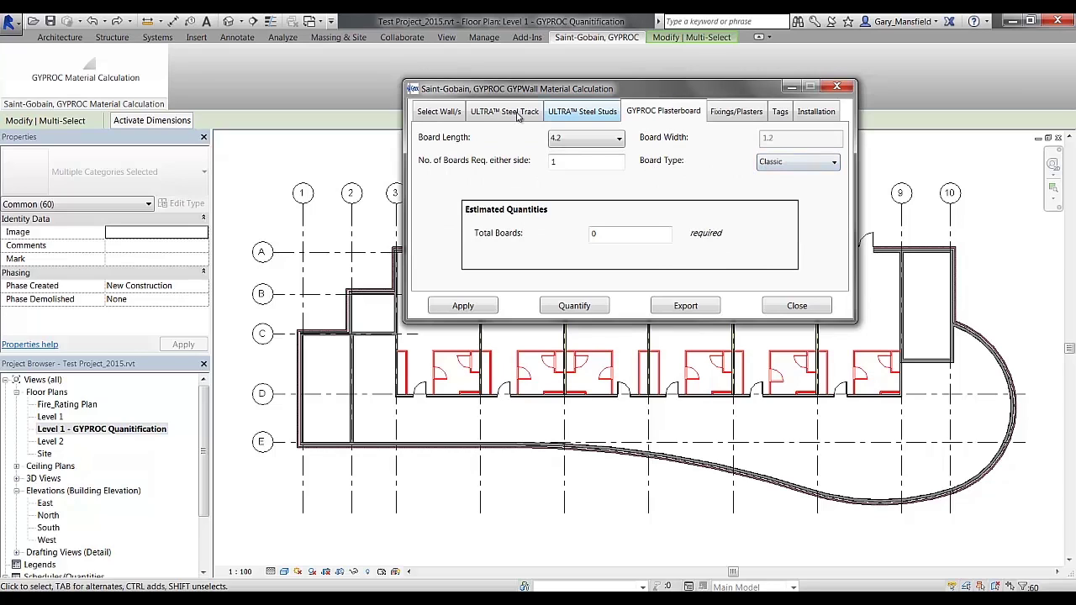
left_click(439, 110)
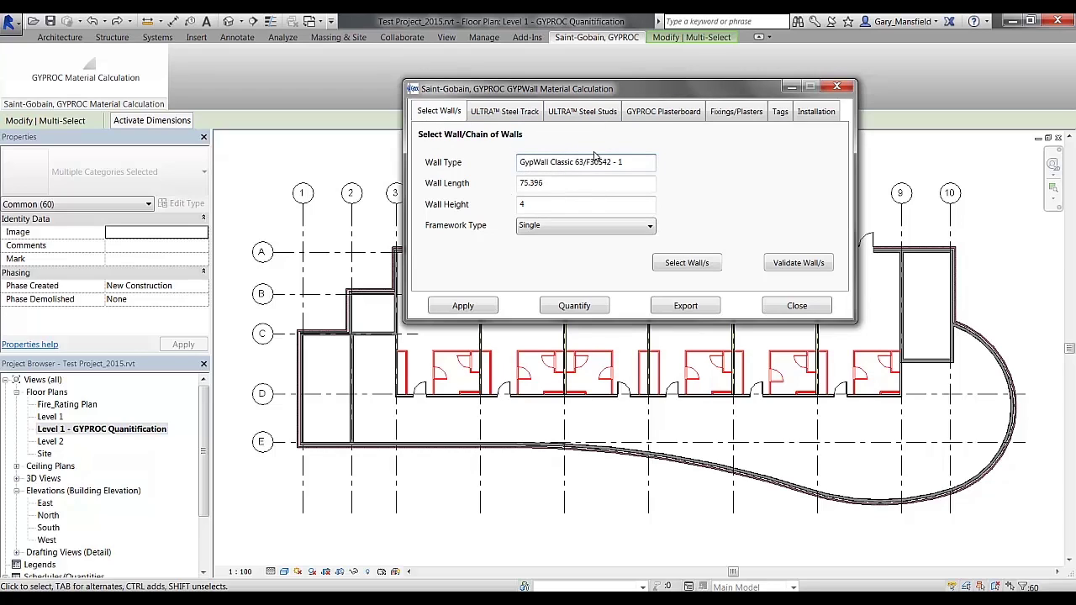
left_click(653, 116)
left_click(775, 164)
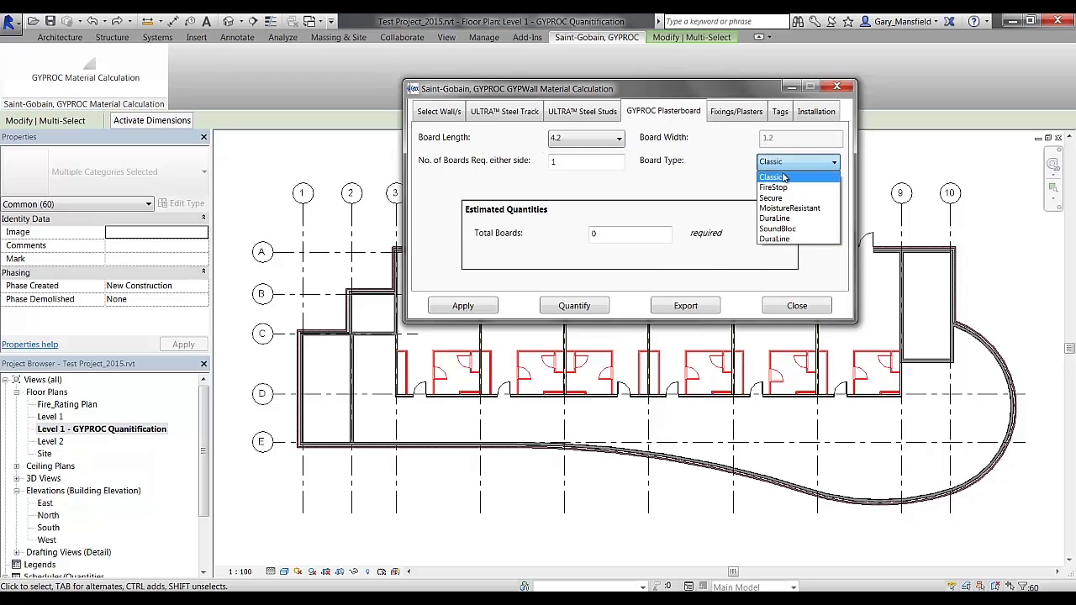
left_click(783, 178)
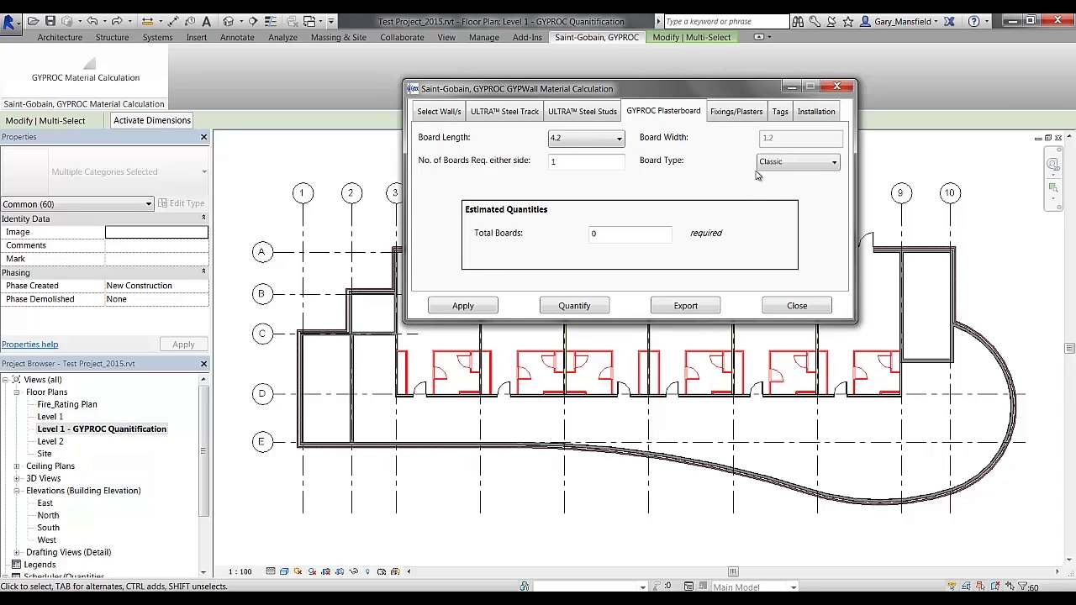
Choose RhinoLite Multi Purpose as the plaster and recheck the plasterboard settings
left_click(741, 115)
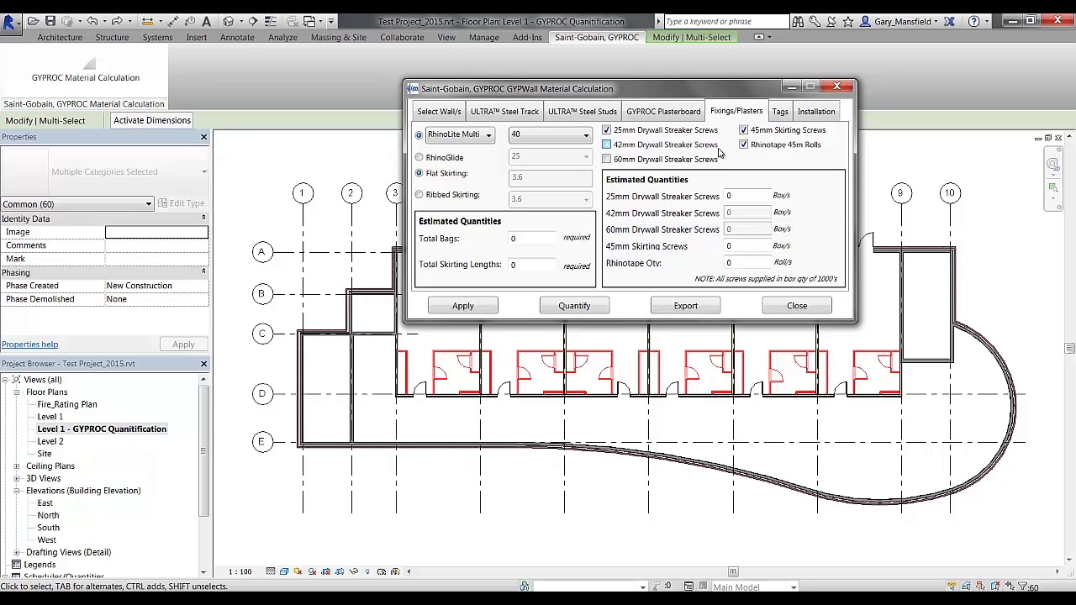
left_click(482, 136)
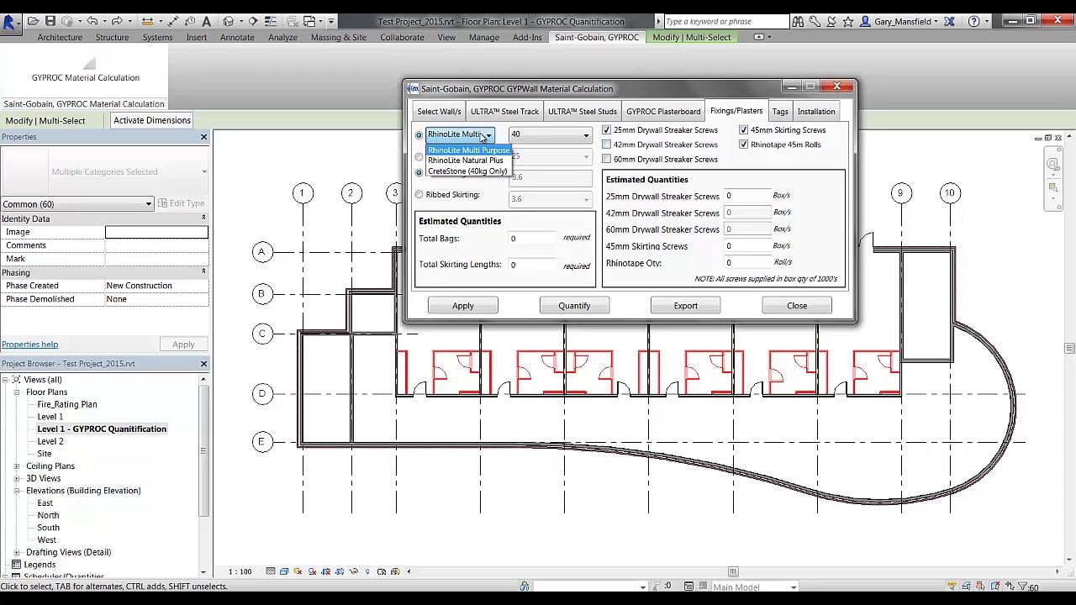
left_click(467, 150)
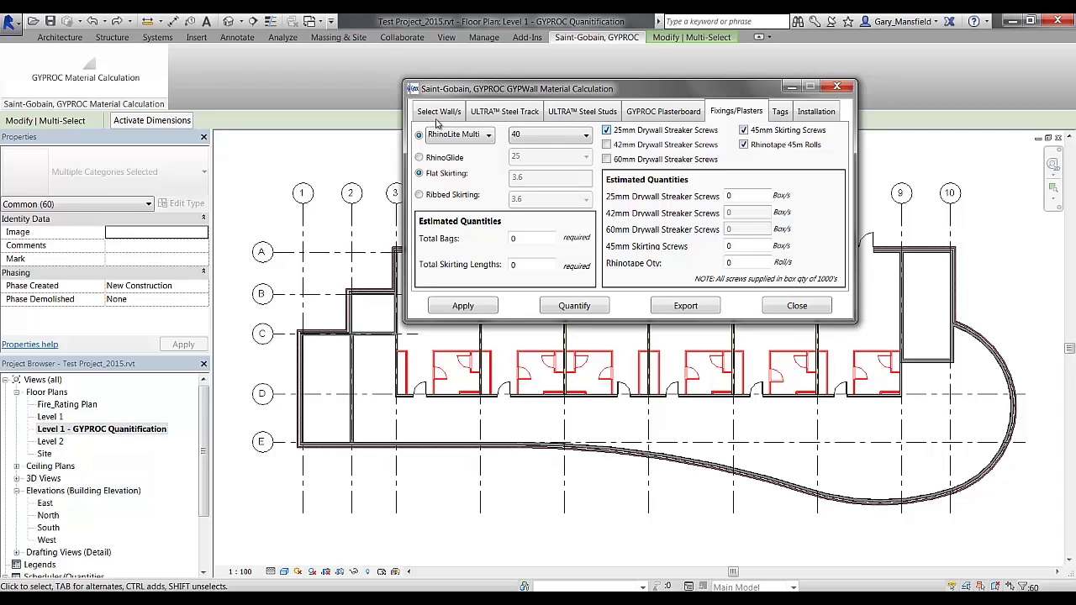
left_click(657, 113)
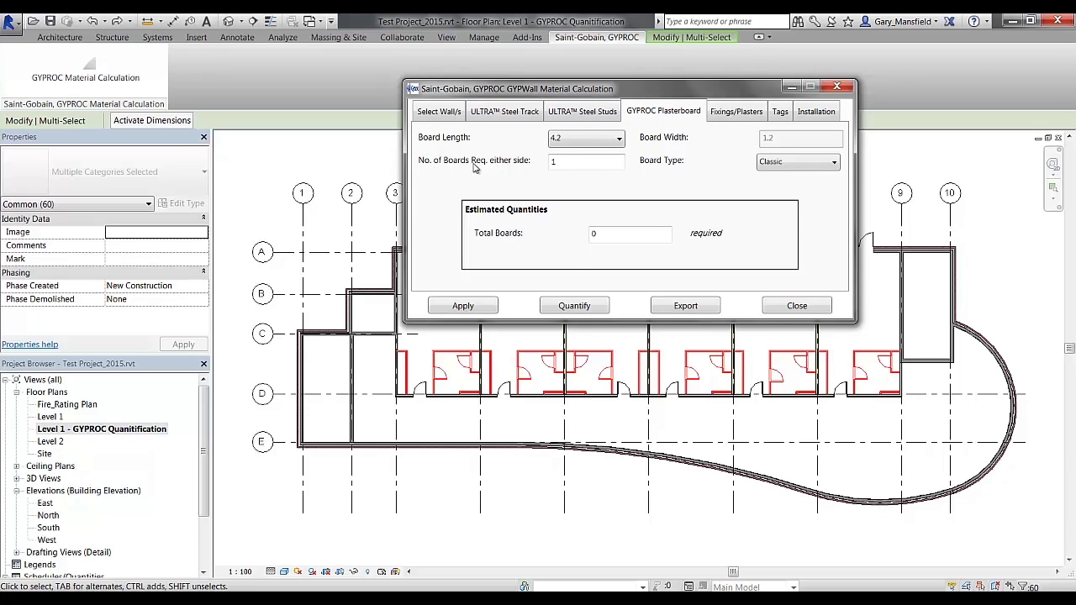
left_click(723, 117)
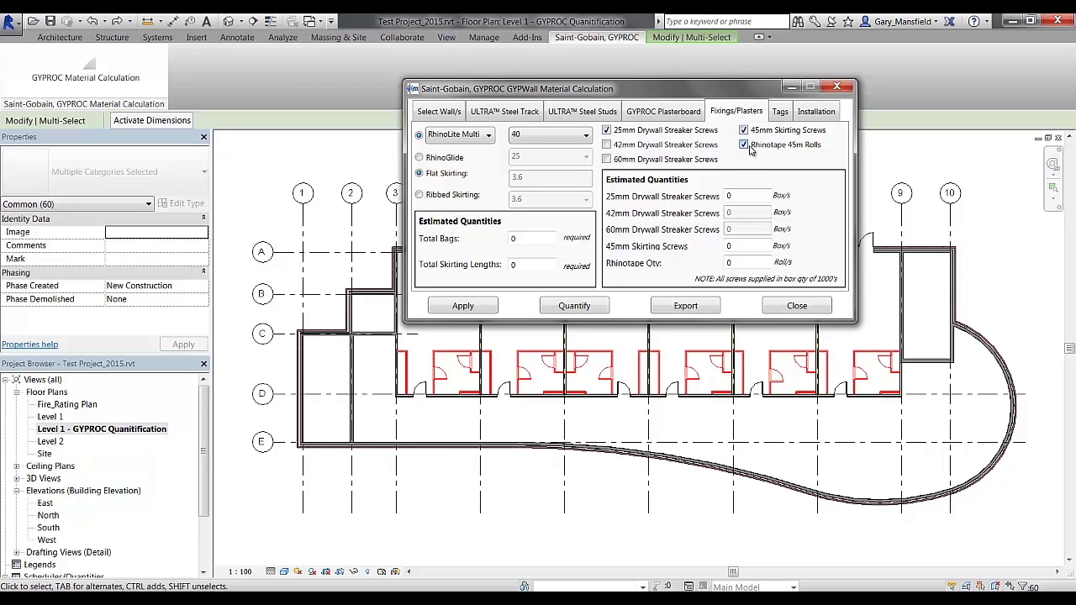
Change the plaster to RhinoLite Natural Plus with the bag size at 40
left_click(487, 136)
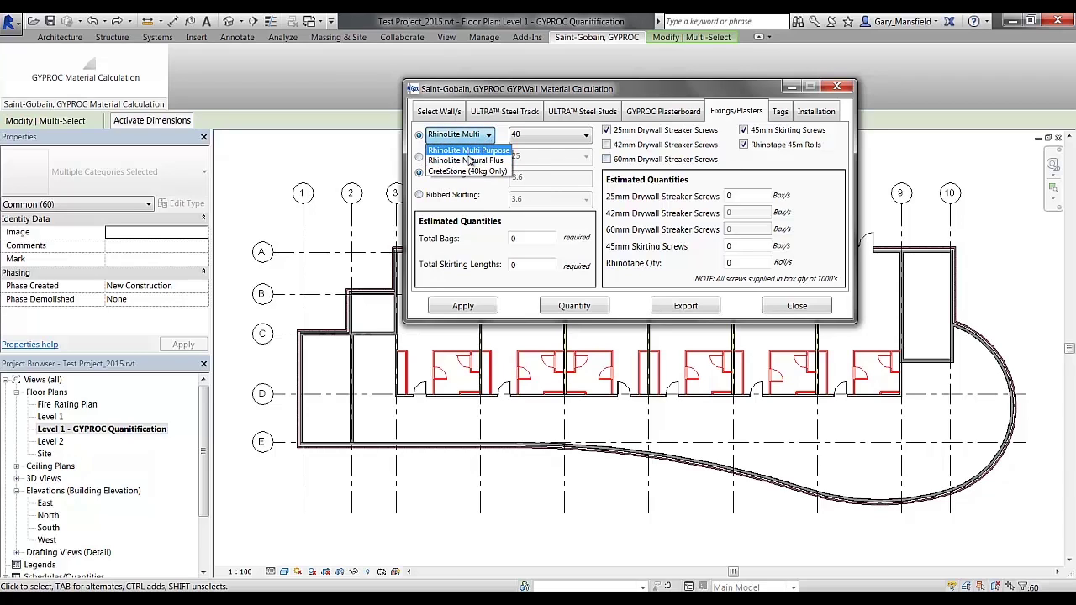
left_click(470, 160)
left_click(536, 136)
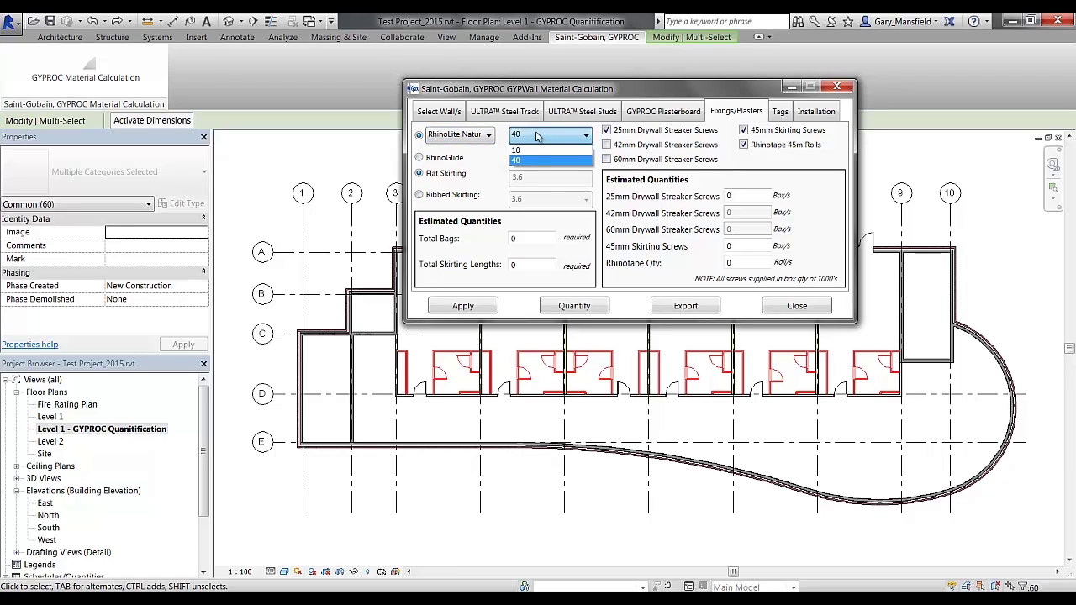
left_click(538, 140)
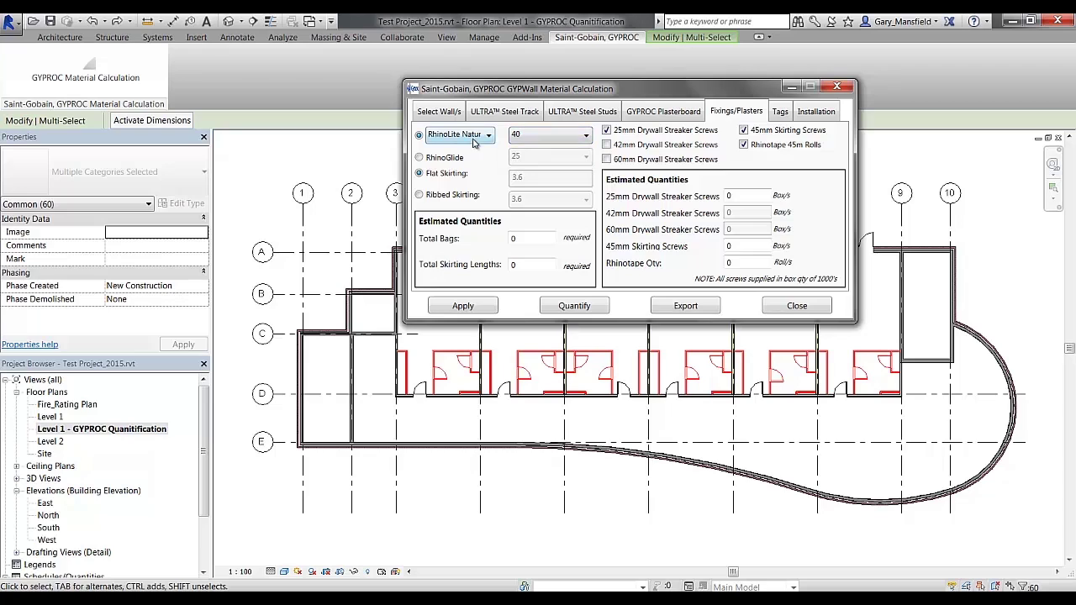
Try RhinoGlide as the plaster in place of RhinoLite
left_click(474, 142)
left_click(474, 141)
left_click(433, 159)
left_click(454, 139)
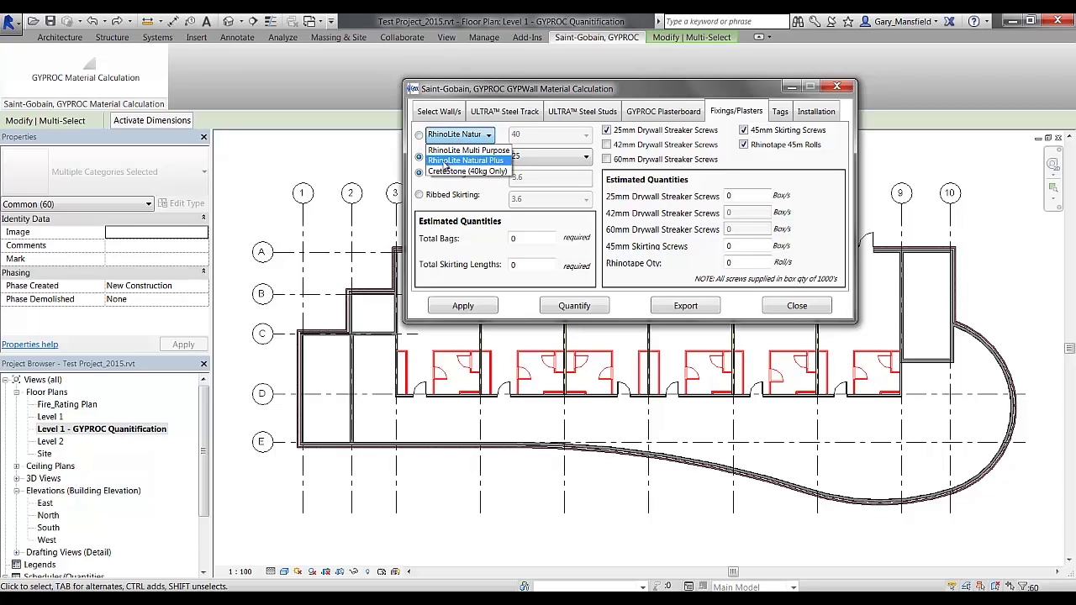
left_click(420, 154)
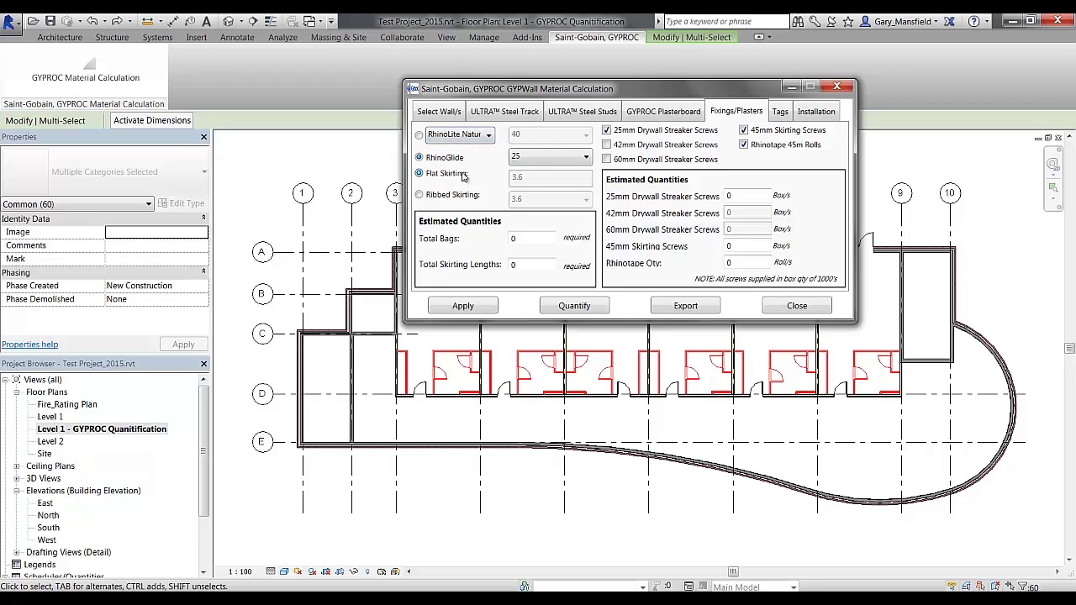
Select Ribbed Skirting with a length of 3.6 for the walls
left_click(419, 195)
left_click(515, 207)
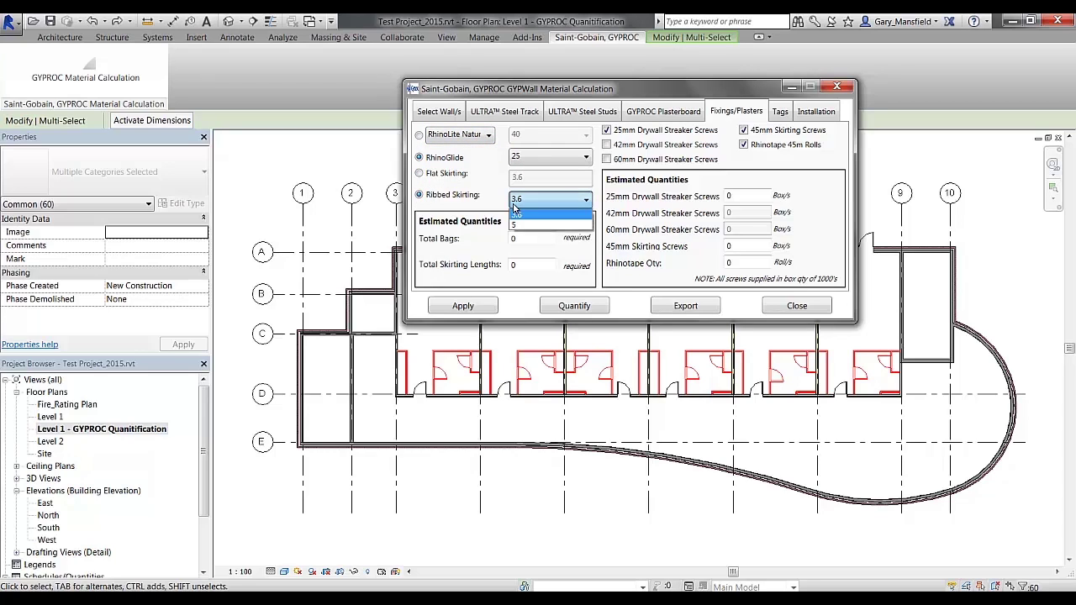
left_click(484, 205)
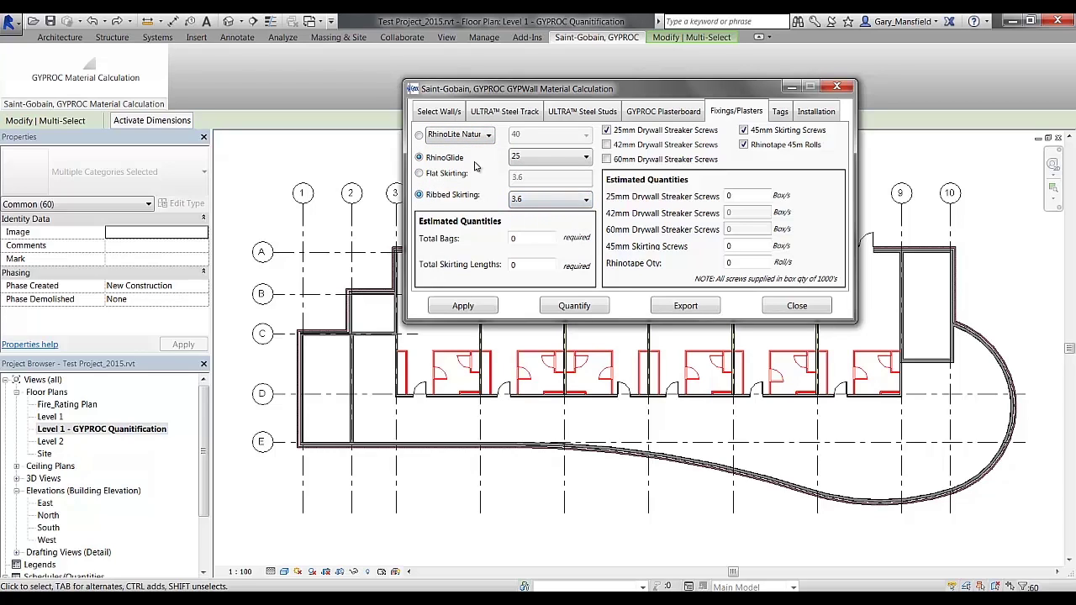
Switch the plaster back to RhinoLite Natural Plus with the bag size at 40
left_click(418, 135)
left_click(471, 141)
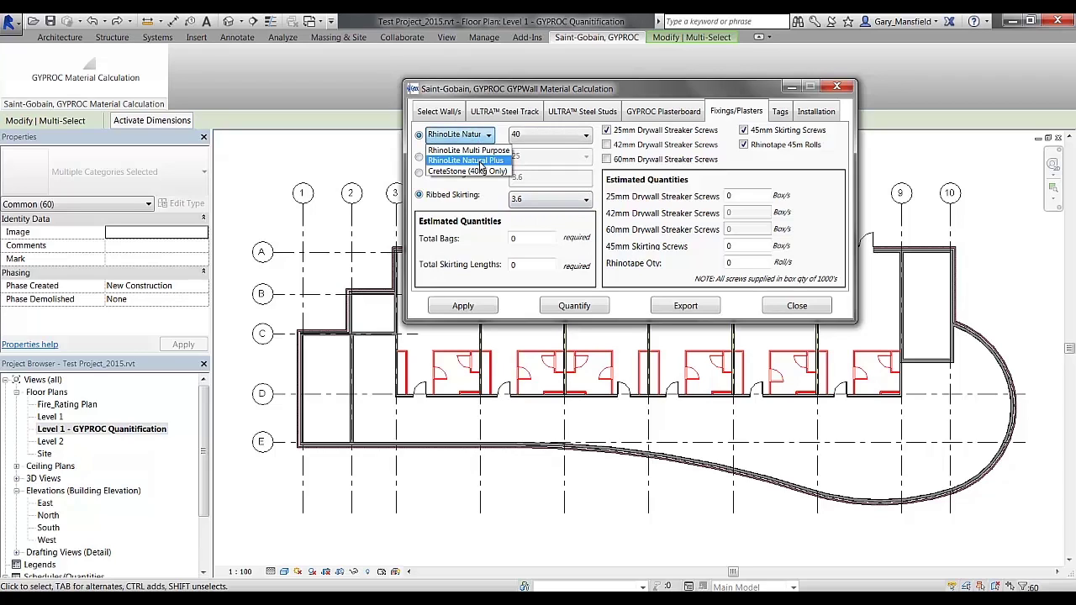
left_click(483, 167)
left_click(532, 143)
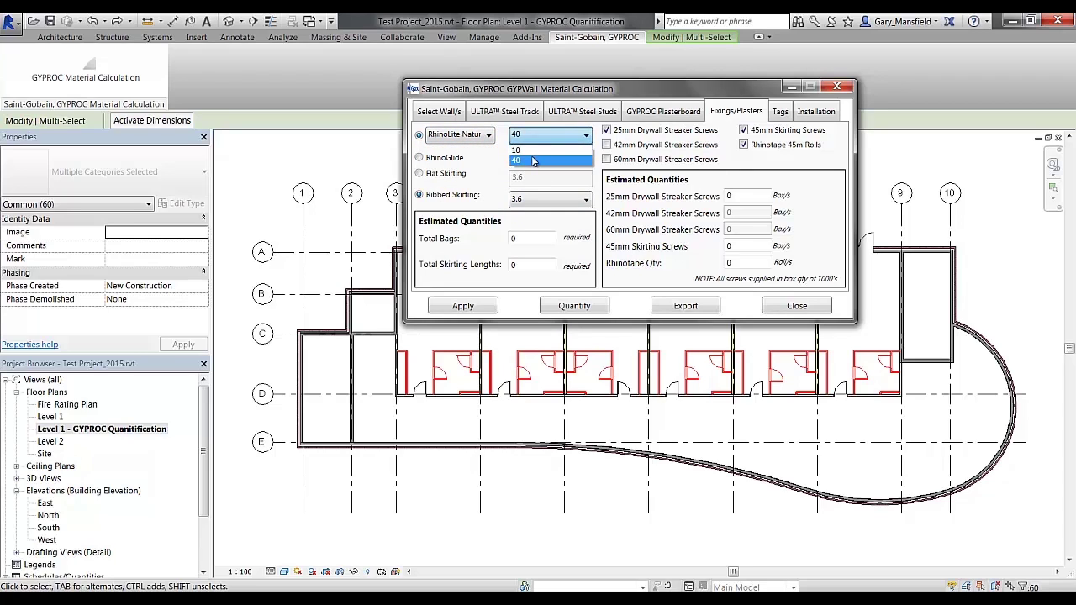
left_click(532, 161)
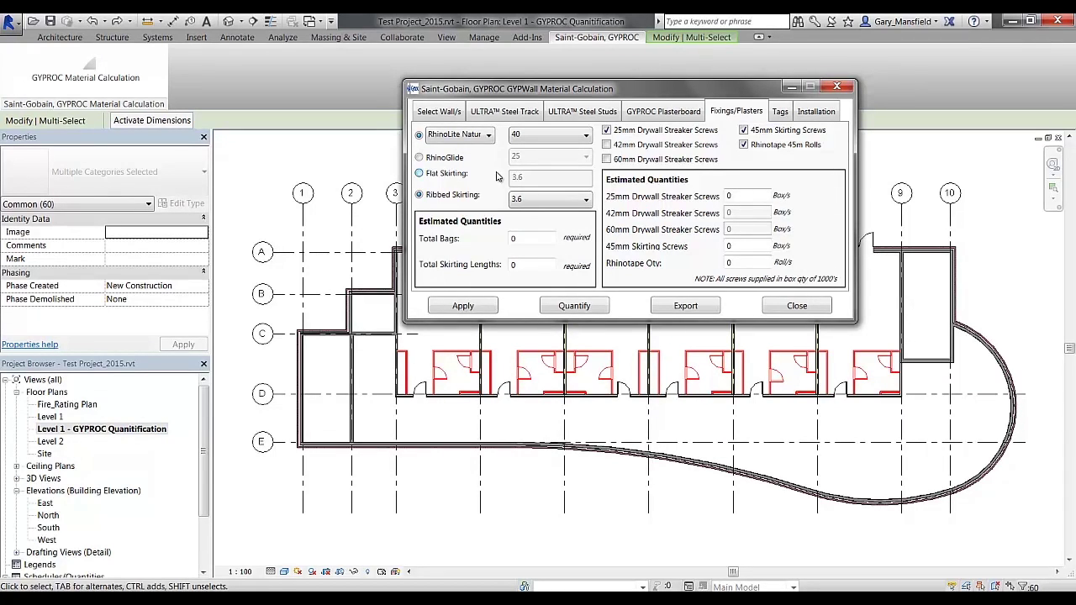
Quantify the selected walls with the current settings and review the estimated track, fixings and plaster quantities
left_click(674, 120)
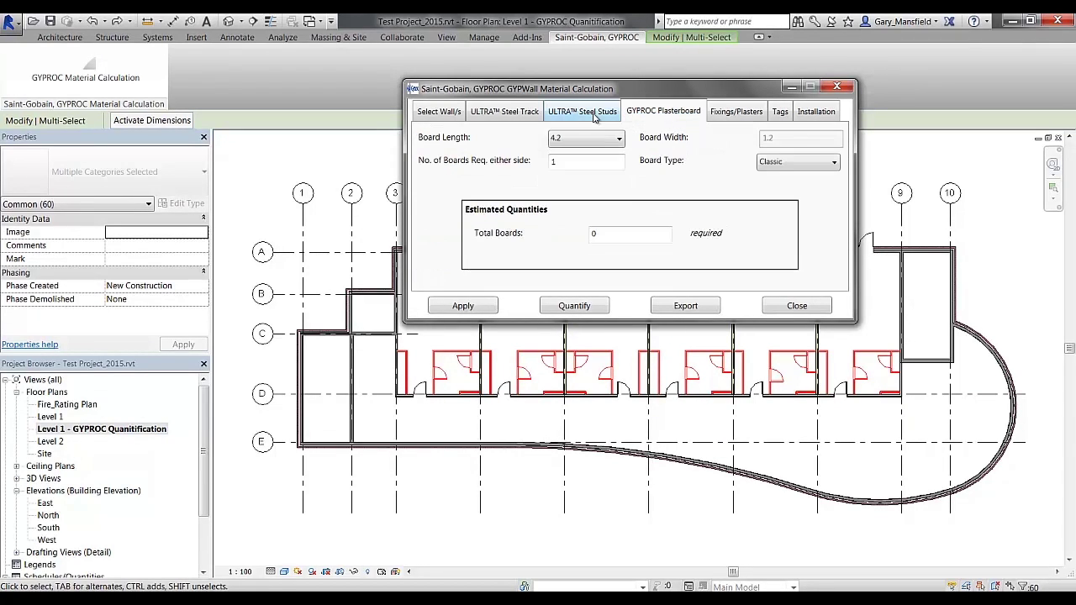
left_click(547, 115)
left_click(527, 114)
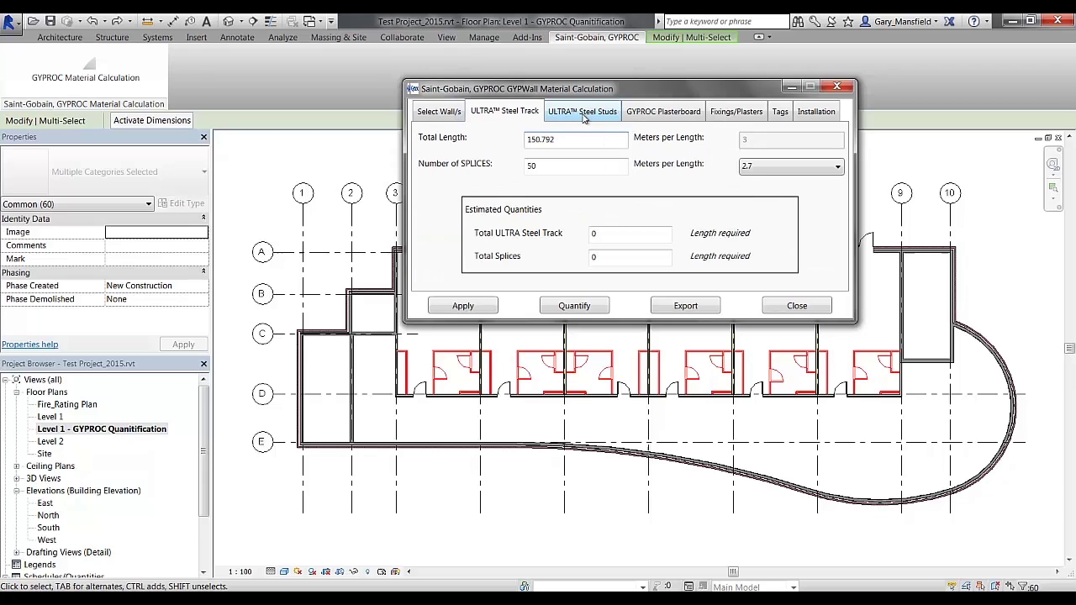
left_click(586, 306)
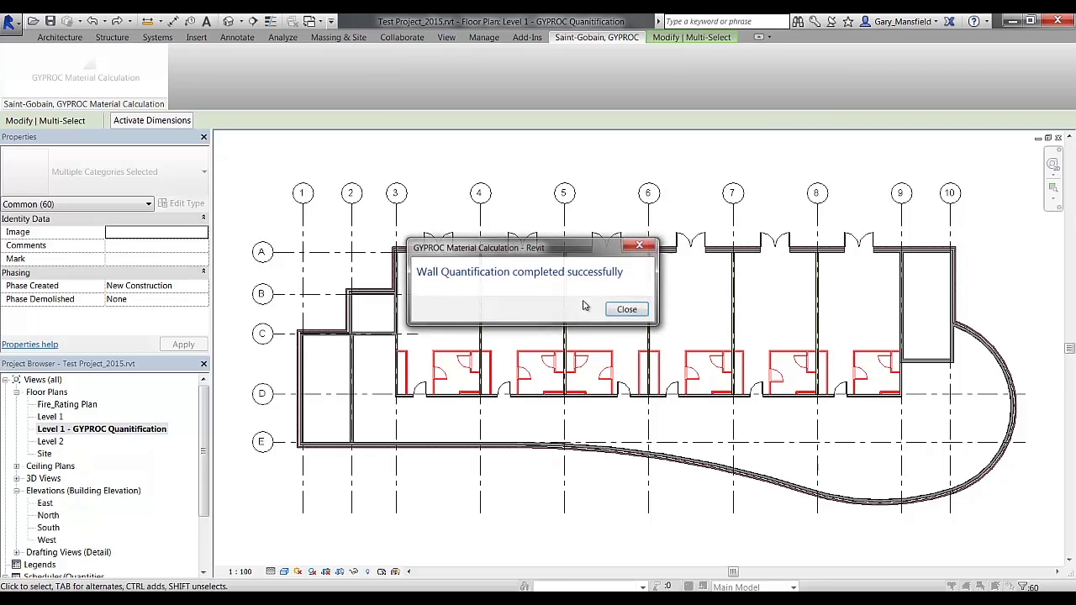
left_click(630, 311)
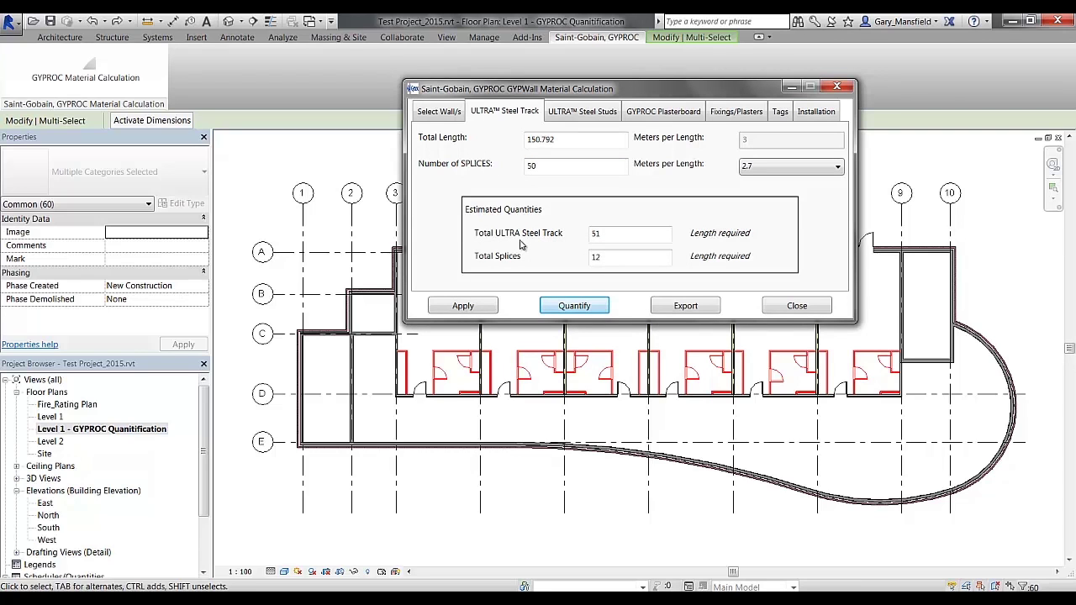
left_click(736, 111)
left_click_drag(718, 96, 689, 74)
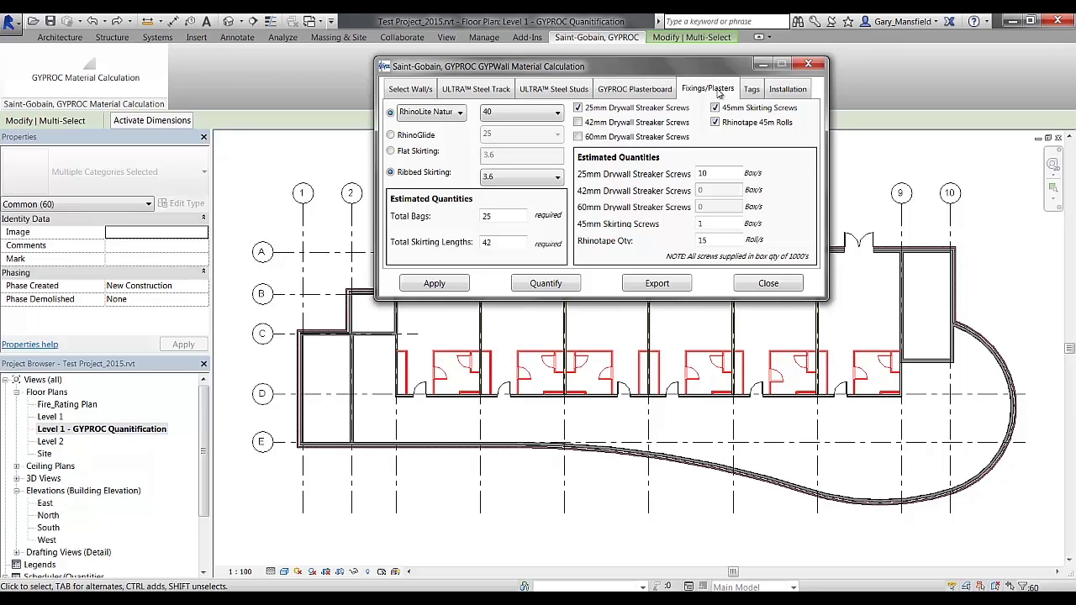
Place tags with 12 mm leaders on the selected walls and inspect them across the floor plan
left_click(754, 93)
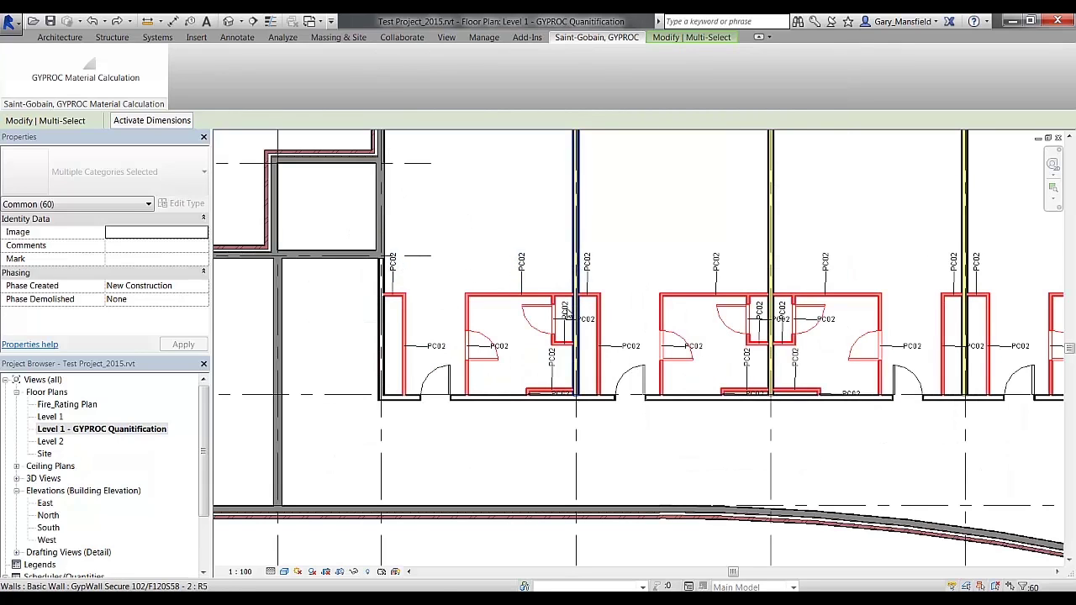
scroll(568, 312, "down", 3)
middle_click_drag(746, 311, 645, 288)
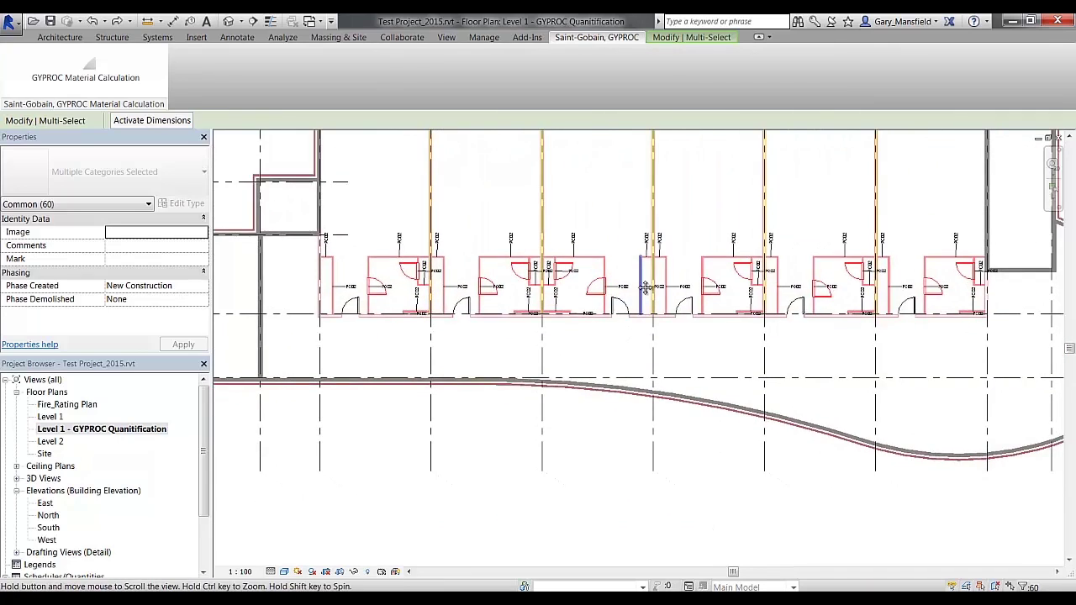
scroll(681, 306, "down", 3)
scroll(689, 320, "up", 2)
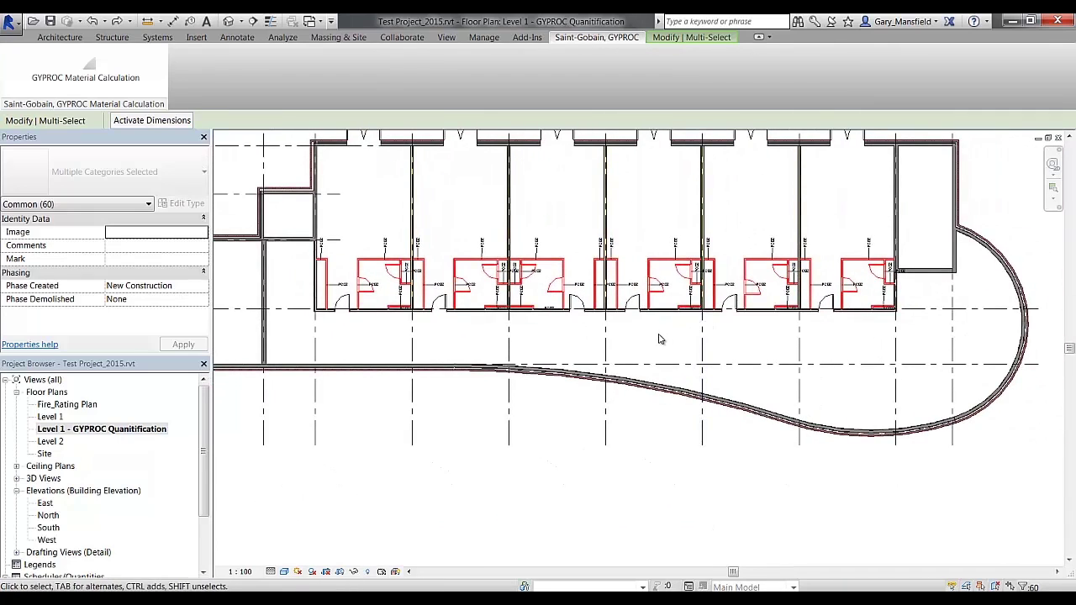
scroll(659, 339, "down", 2)
middle_click_drag(504, 218, 528, 233)
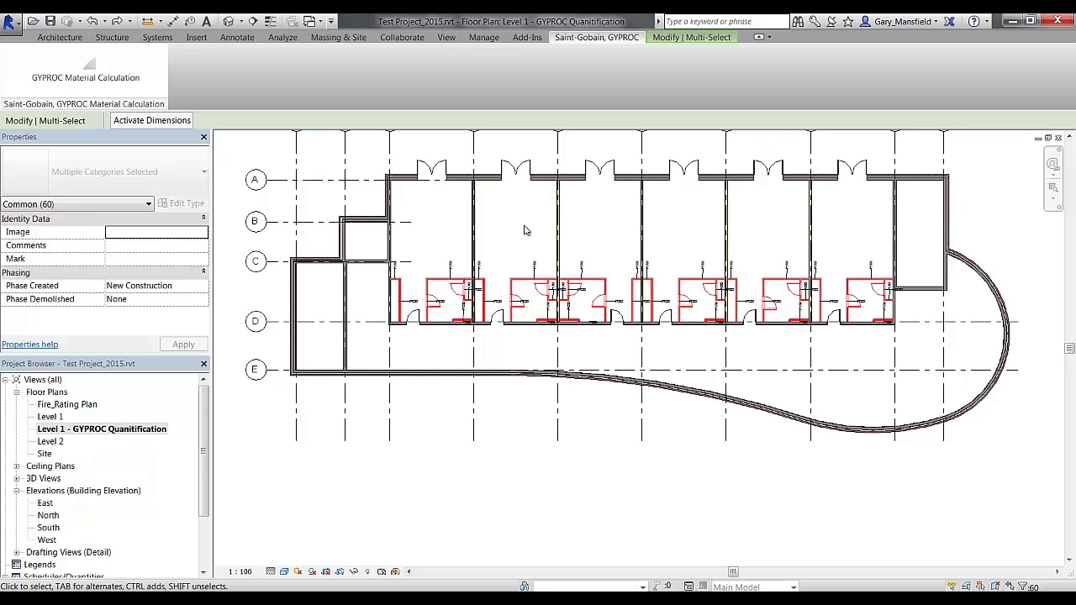
Export the calculated quantities to the Desktop as a CSV file named Level 1 -PC02 and close the material calculation
left_click(302, 538)
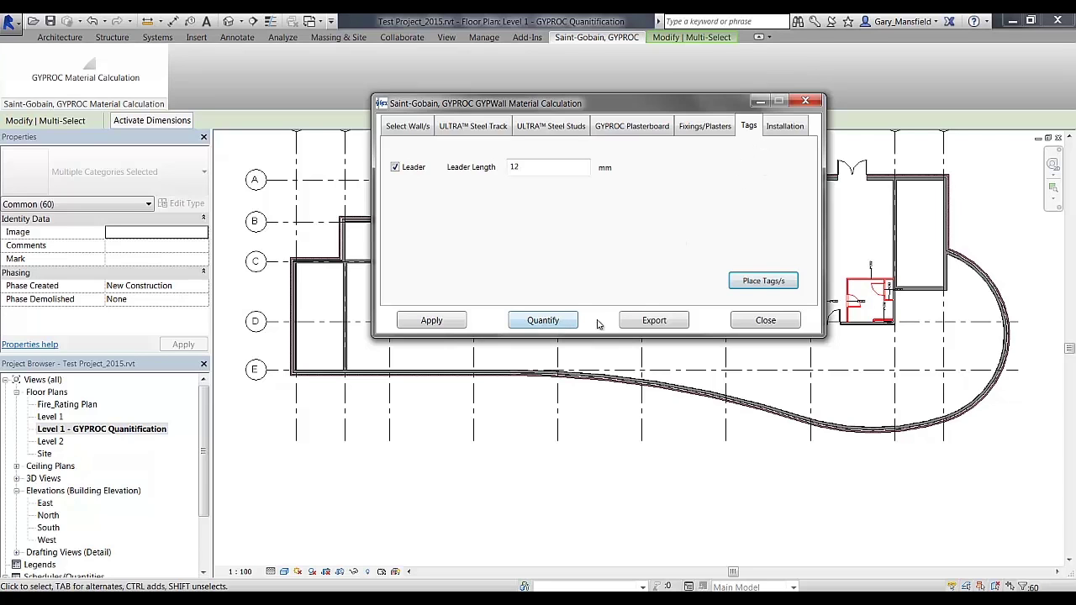
left_click(642, 321)
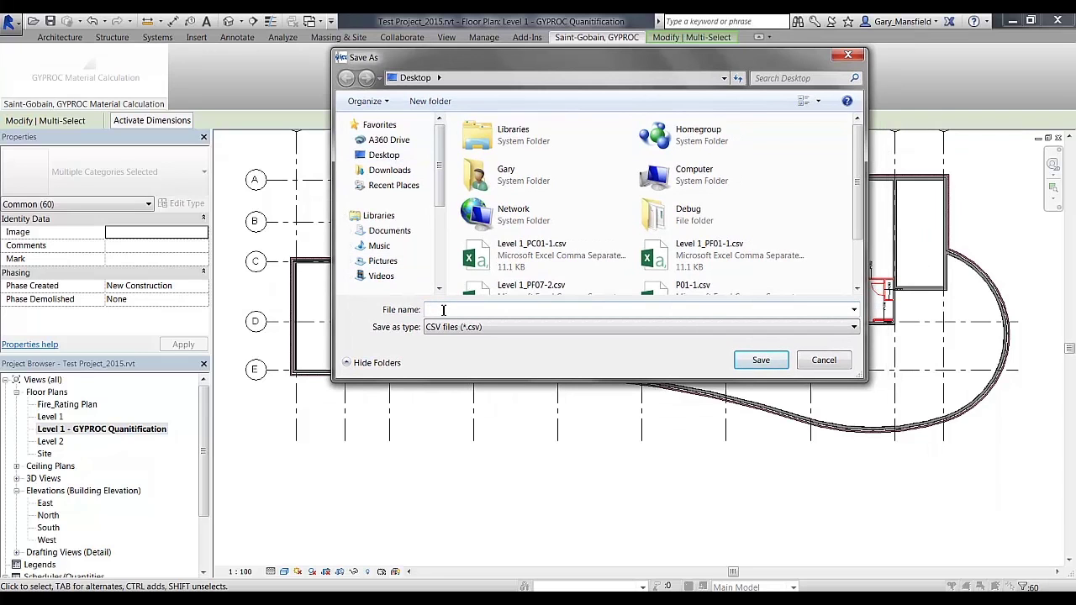
left_click_drag(508, 69, 566, 123)
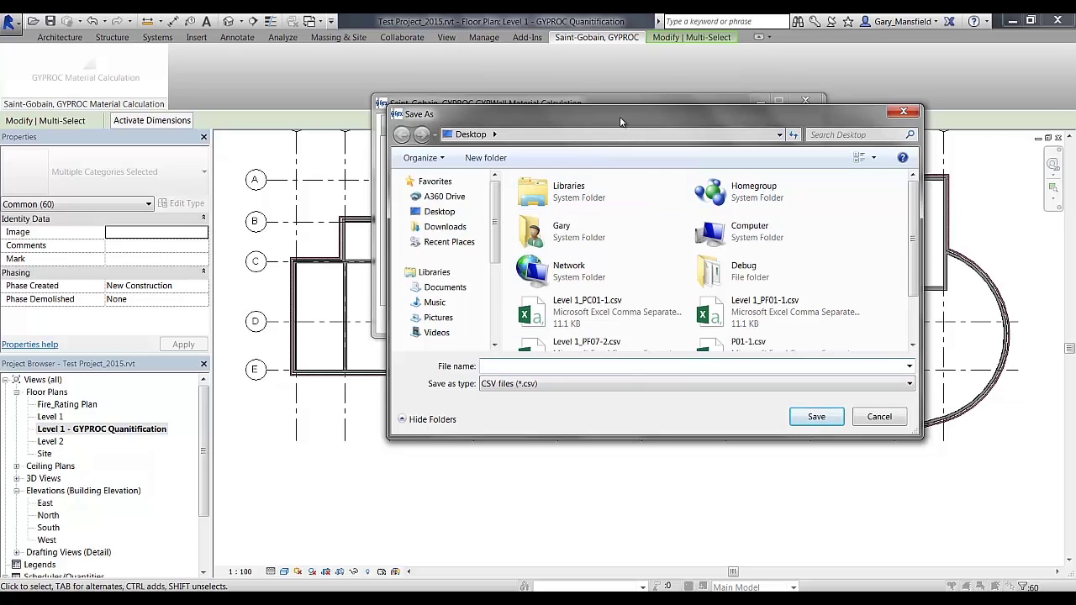
left_click_drag(618, 114, 593, 114)
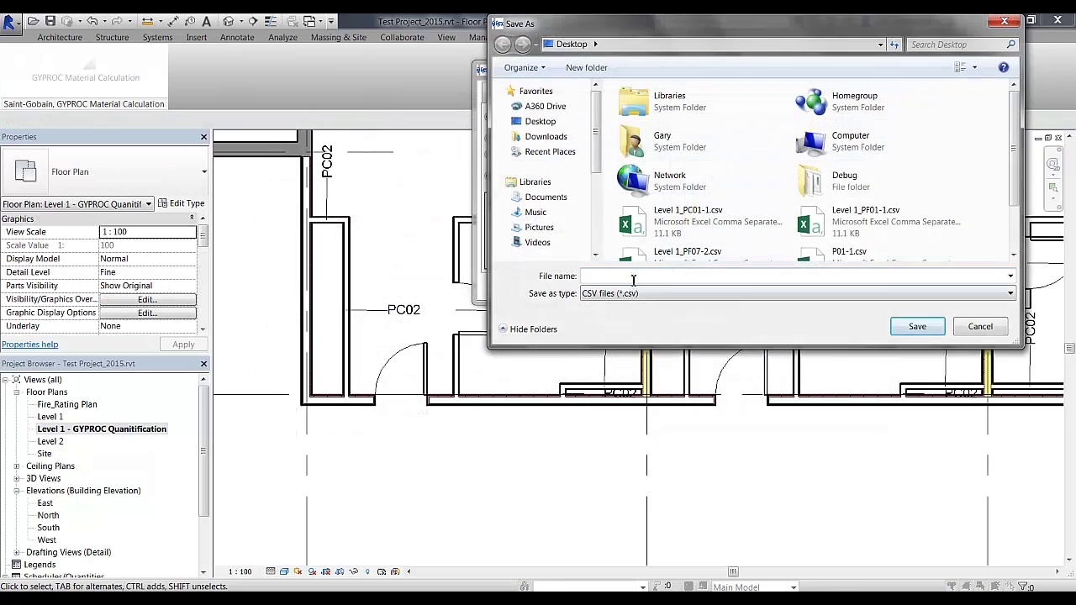
type("Leve")
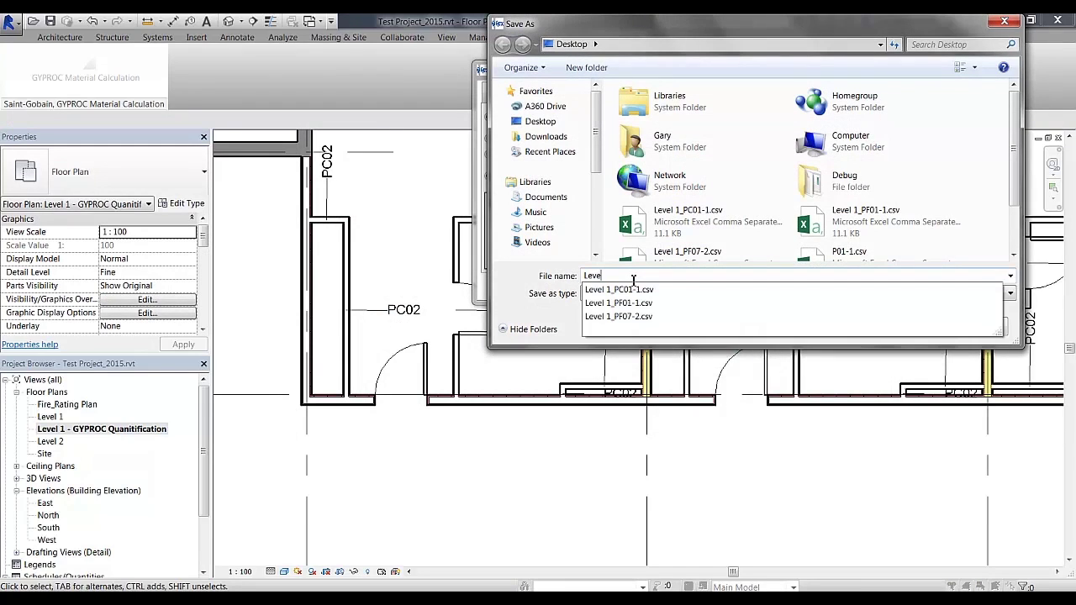
type("l 1 -PC02")
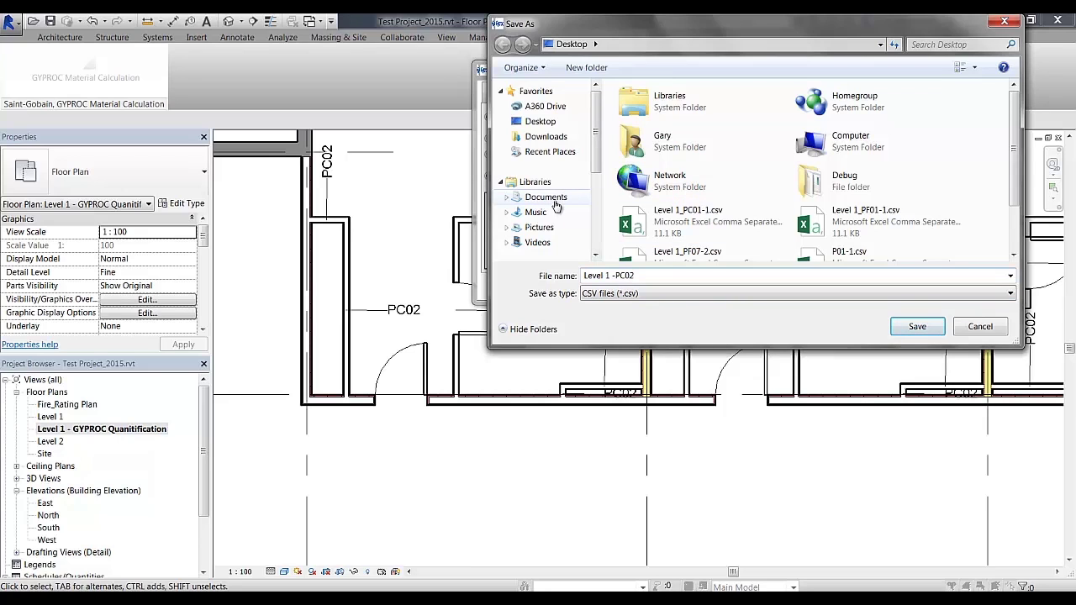
left_click(541, 121)
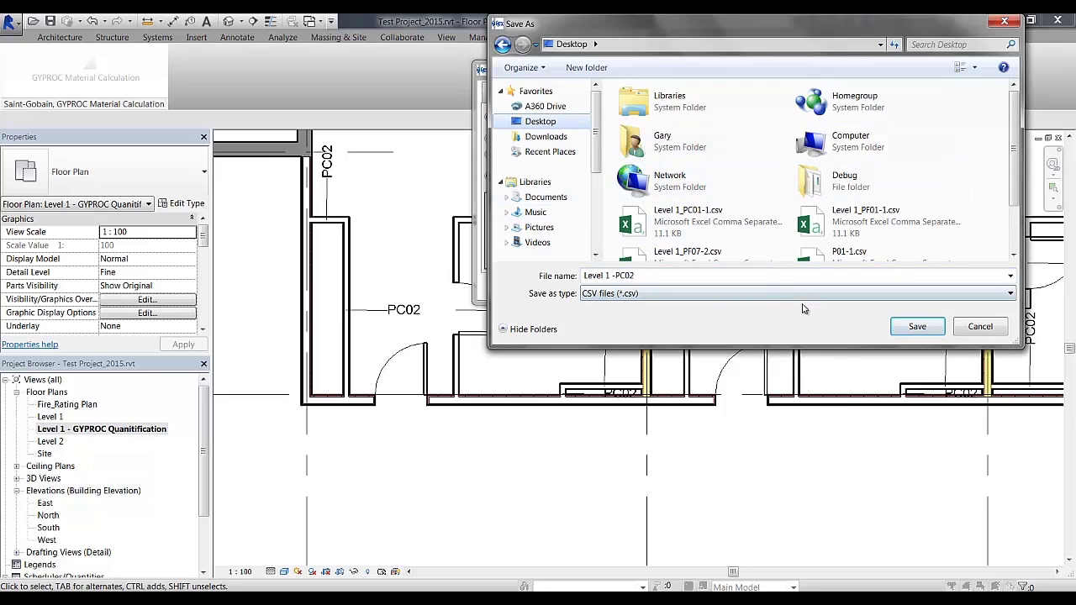
left_click(914, 327)
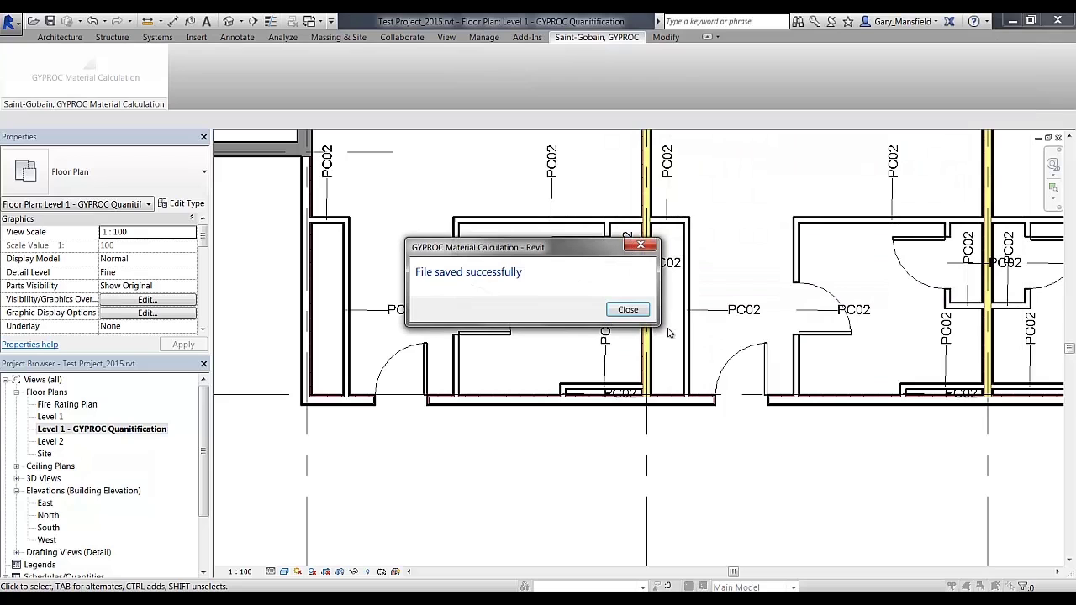
left_click(628, 311)
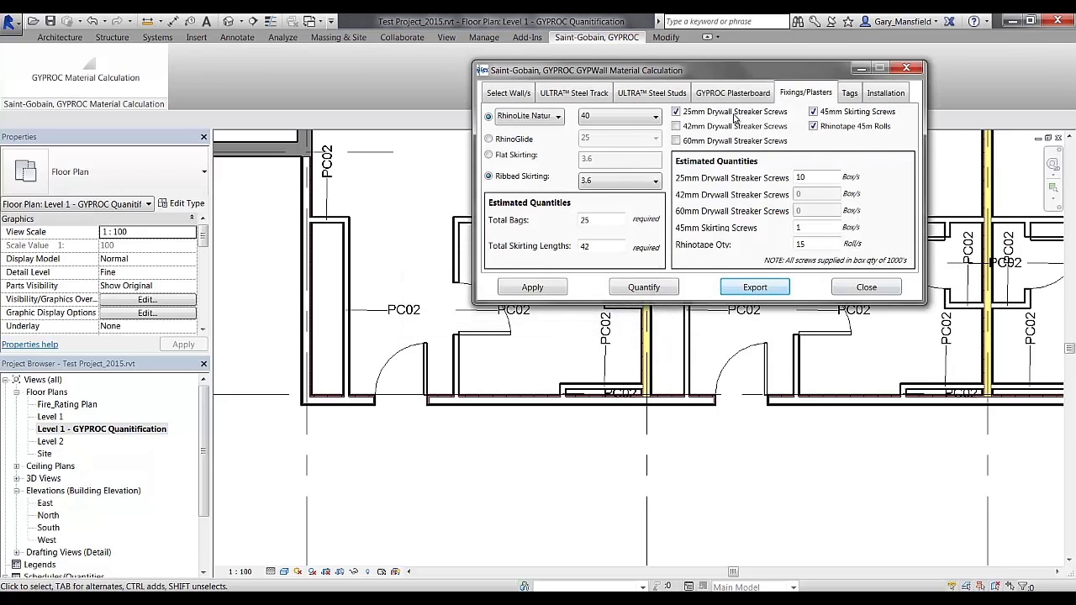
left_click(861, 286)
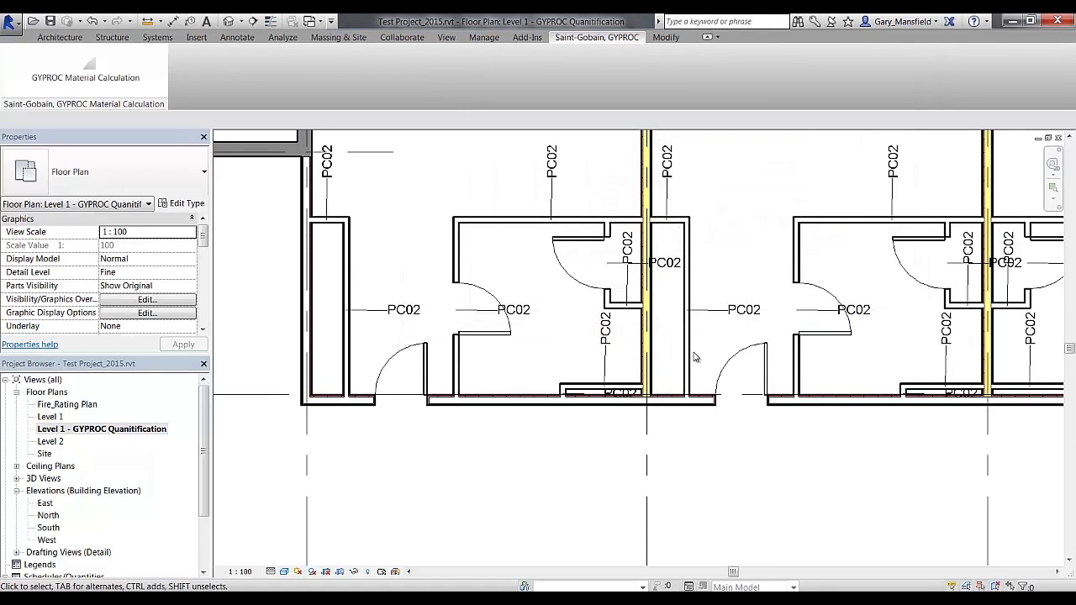
Open the exported Level 1 -PC02.csv from the Desktop in Excel, maximize it and review the material quantities and installation times
key("super+e")
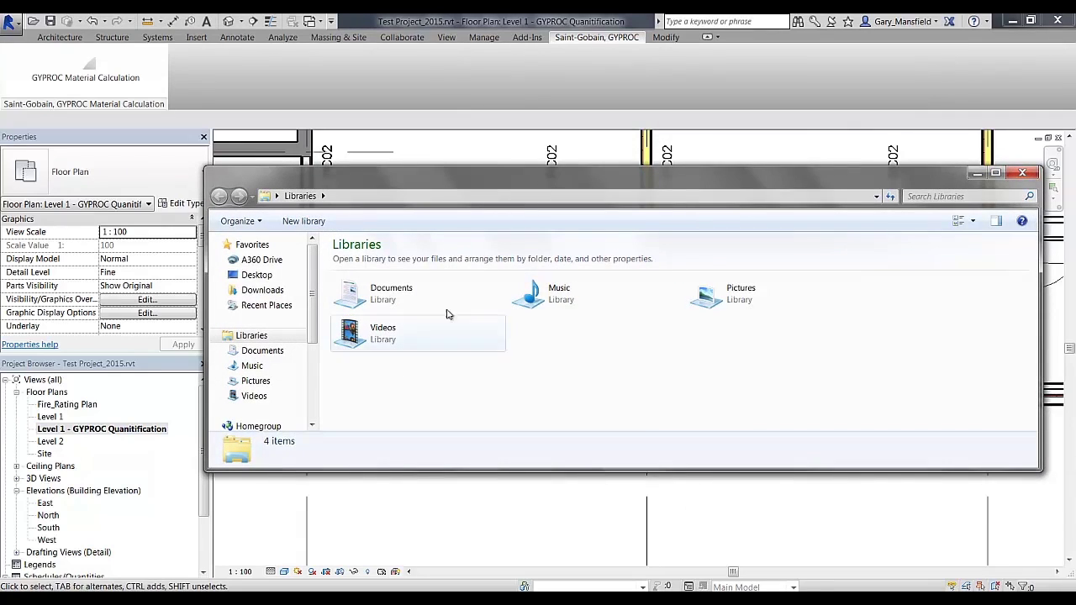
left_click(257, 275)
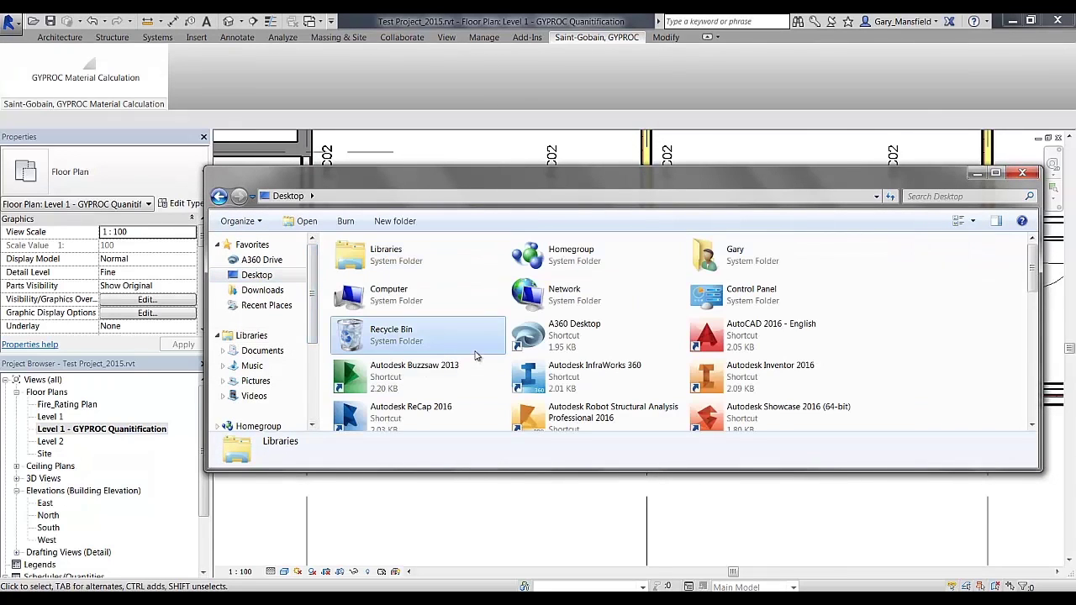
left_click(474, 353)
key("l")
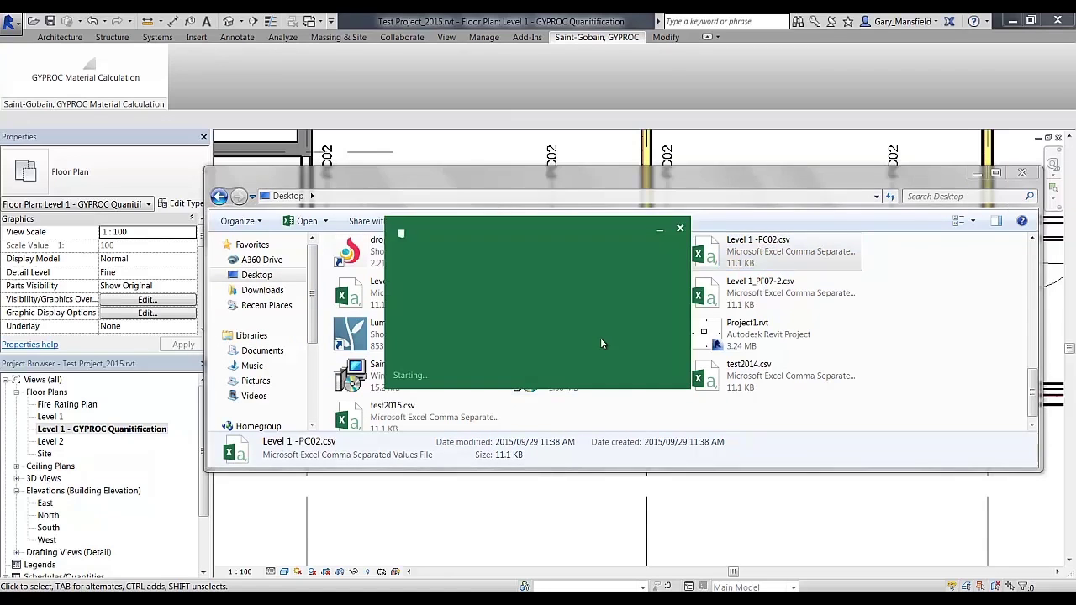
left_click(489, 337)
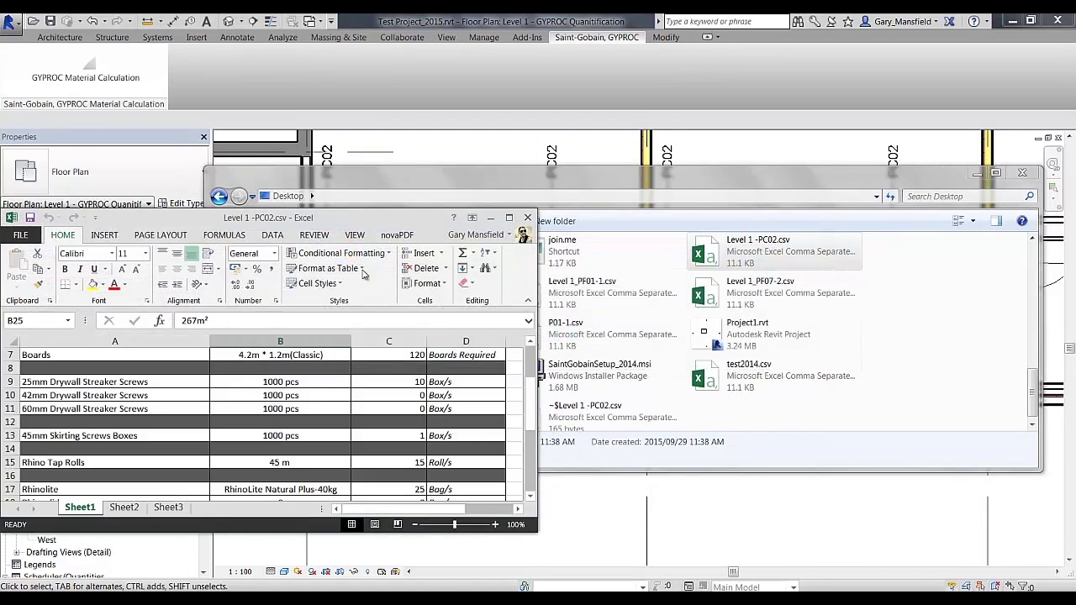
double_click(316, 211)
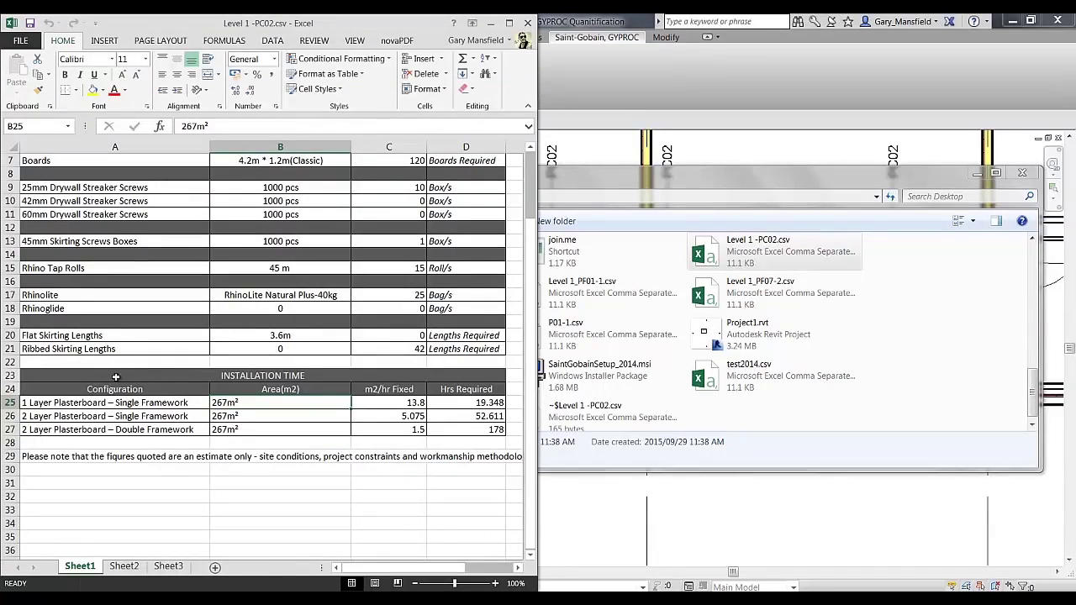
left_click(508, 22)
scroll(396, 274, "up", 2)
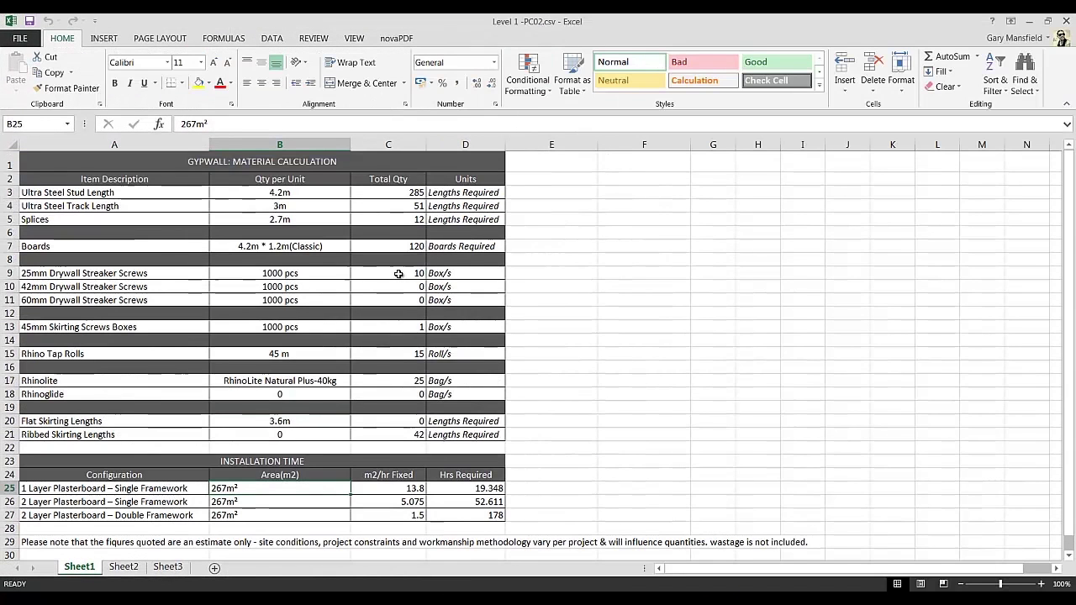
Switch back to Revit and select all GypWall Firestop 102/F120S52 - 2 walls visible in the Level 1 view
key("alt+Tab")
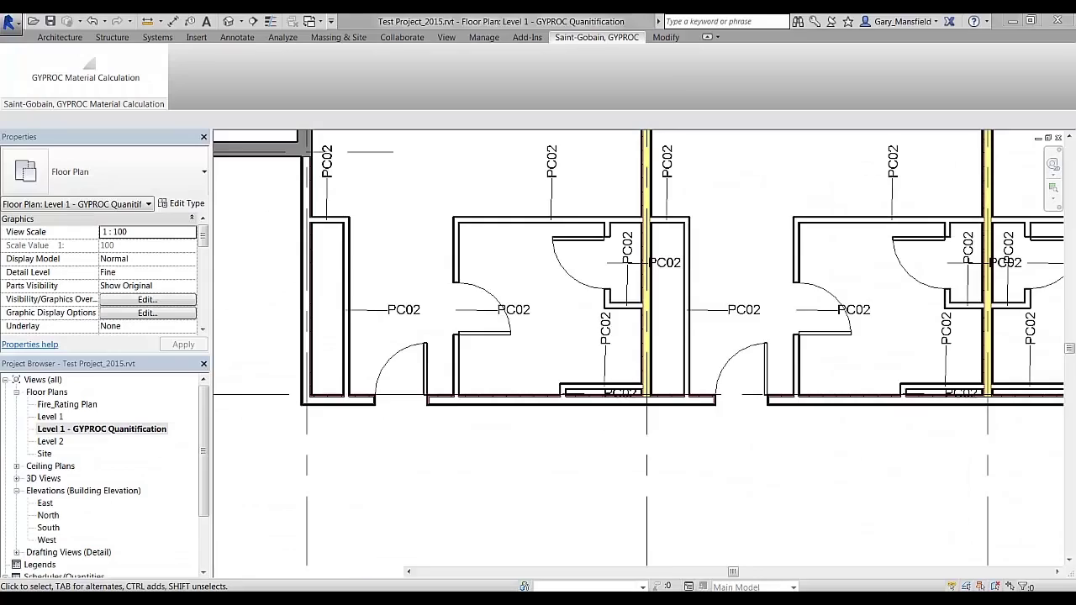
left_click(518, 311)
scroll(521, 309, "down", 3)
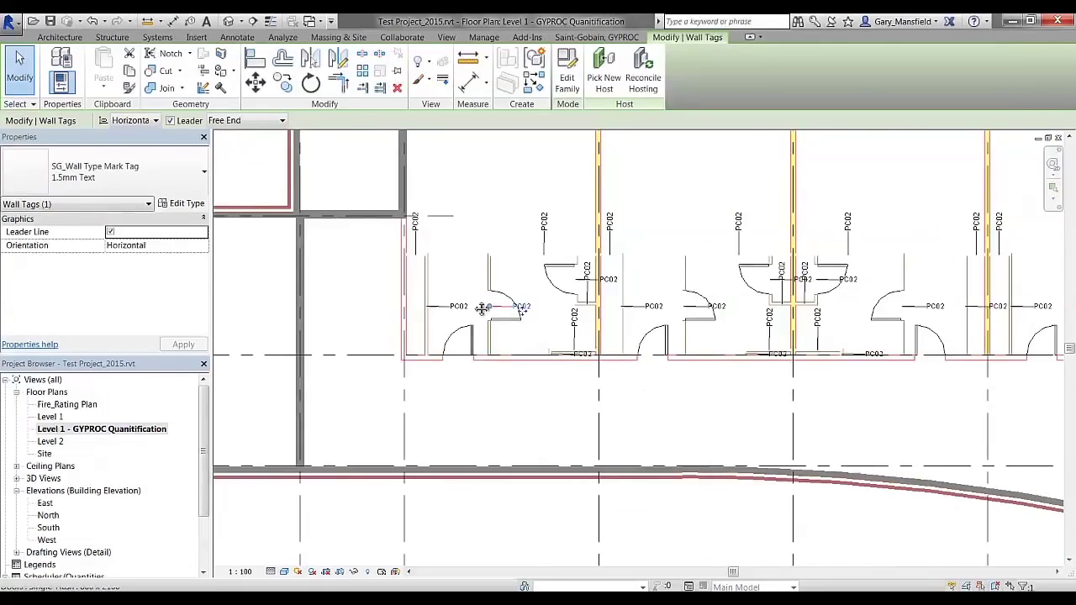
scroll(454, 211, "down", 2)
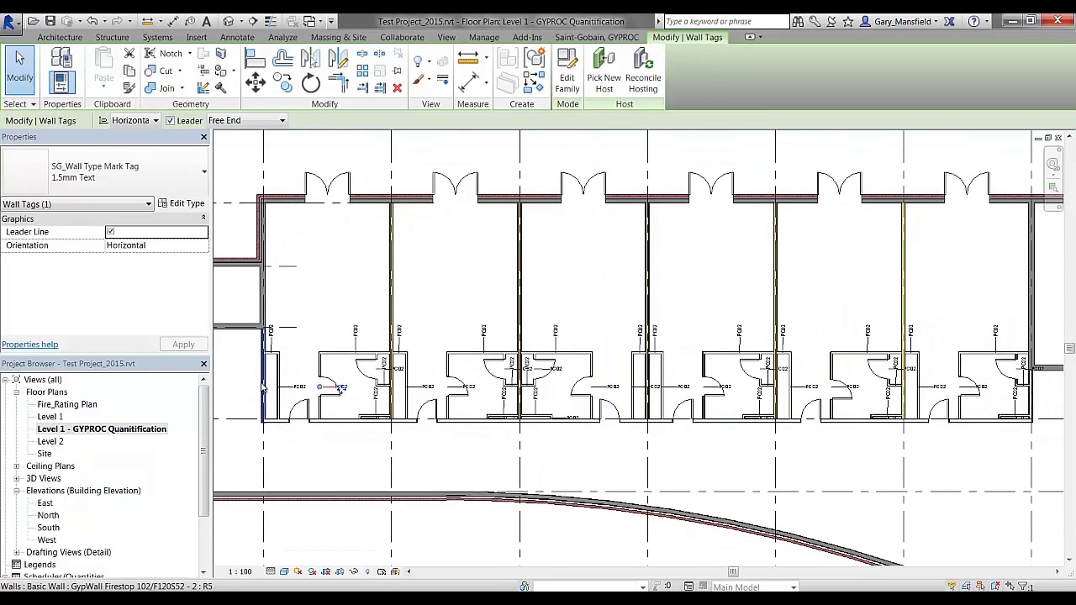
left_click(264, 393)
right_click(262, 386)
mouse_move(357, 238)
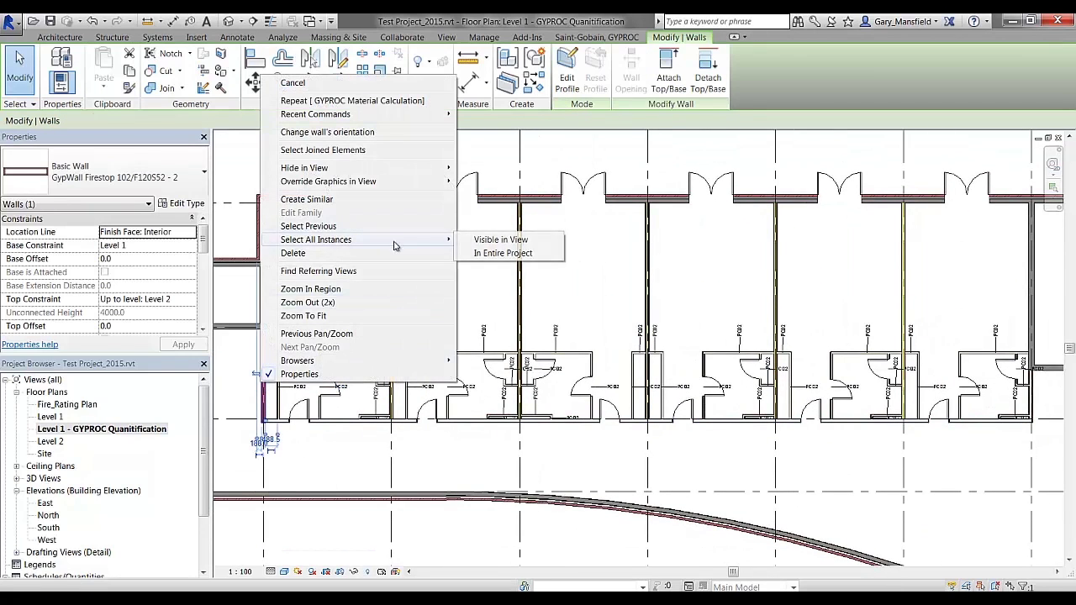
left_click(488, 240)
scroll(418, 370, "down", 3)
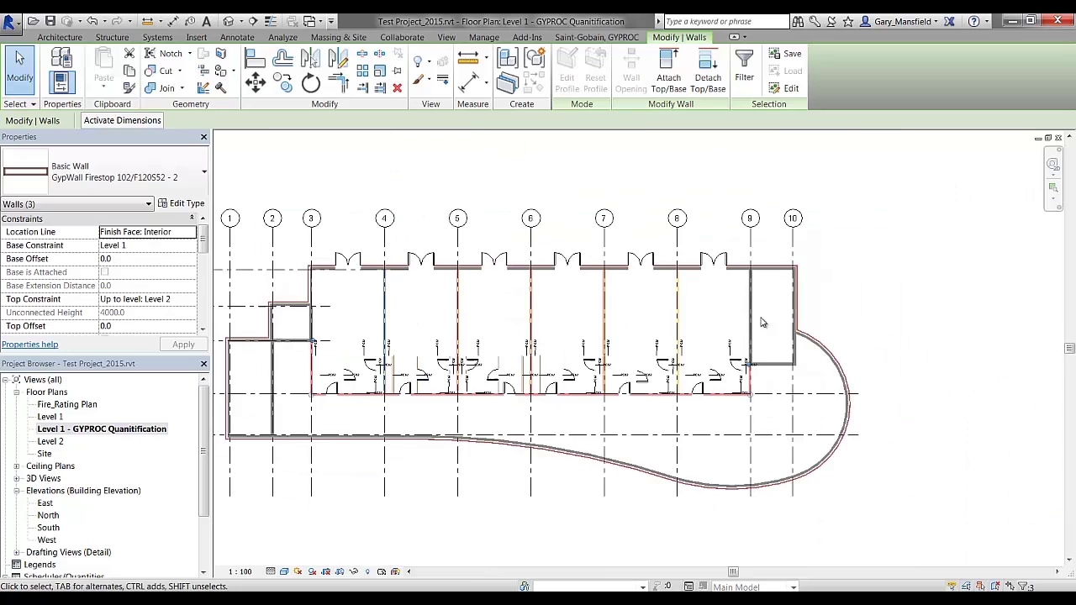
middle_click_drag(353, 322, 418, 317)
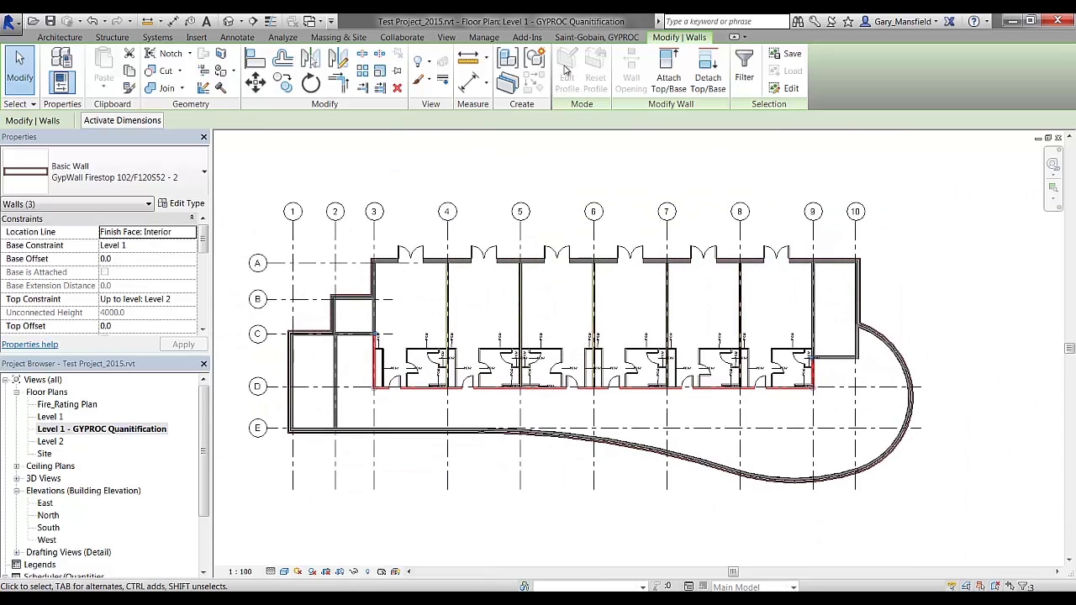
Validate the selected Firestop walls in GYPROC Material Calculation and set the number of track splices to 5
left_click(595, 37)
left_click(105, 79)
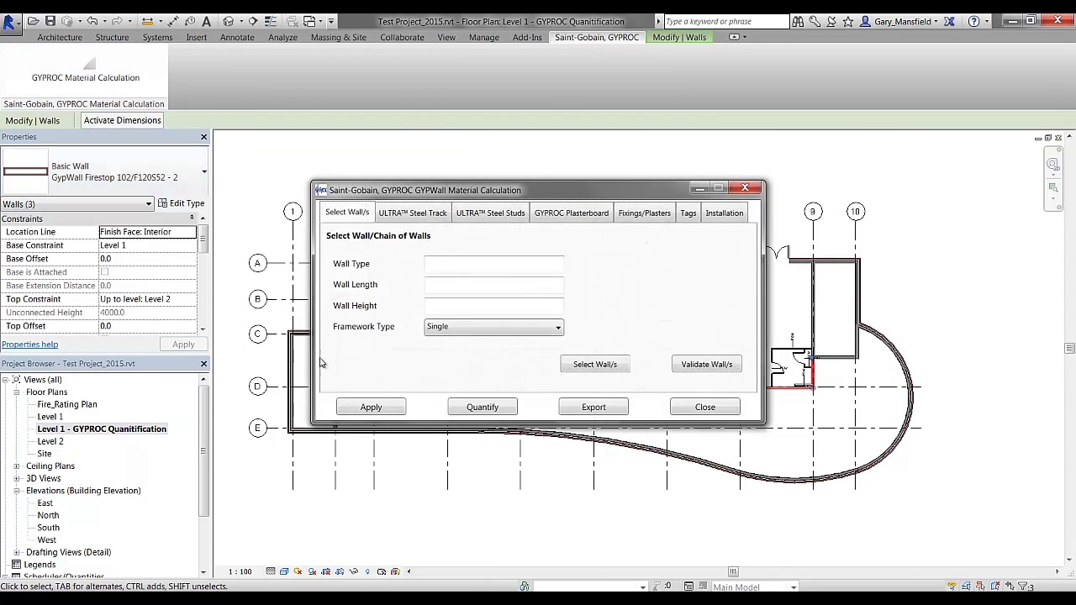
left_click(698, 367)
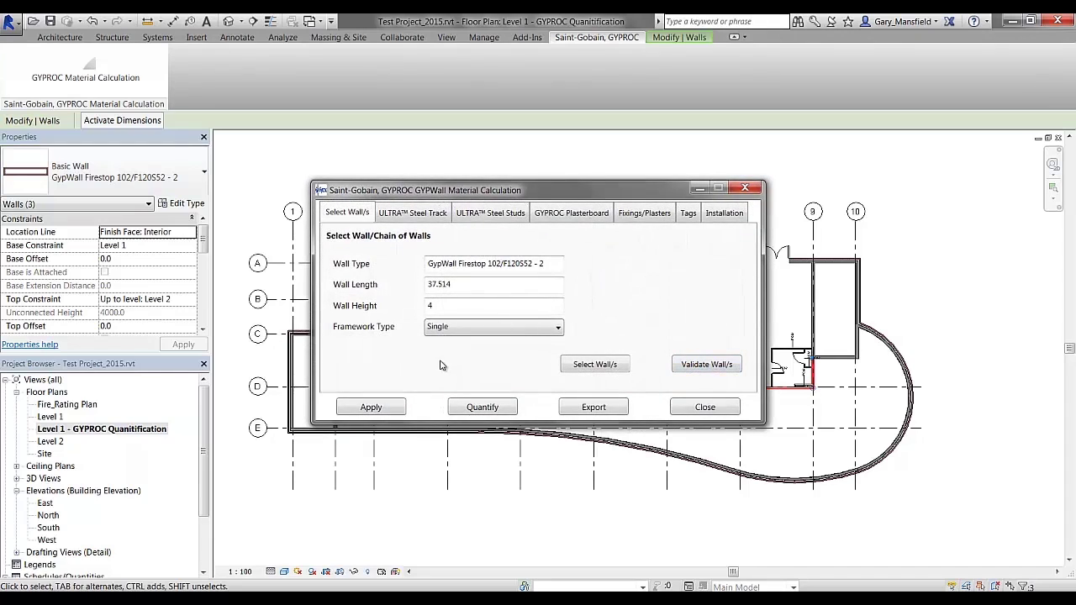
left_click(432, 217)
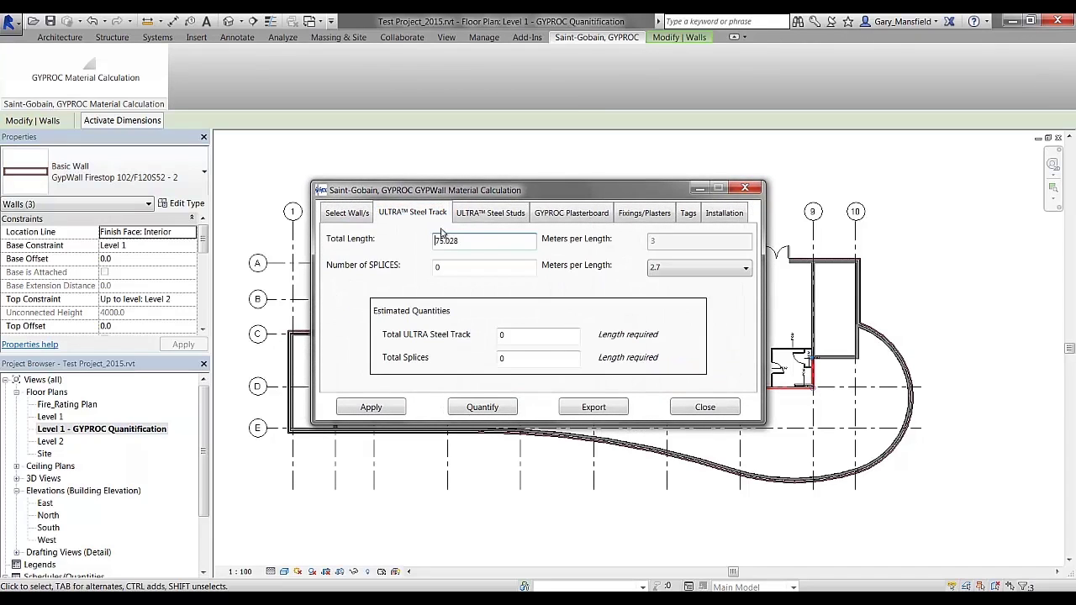
left_click(489, 265)
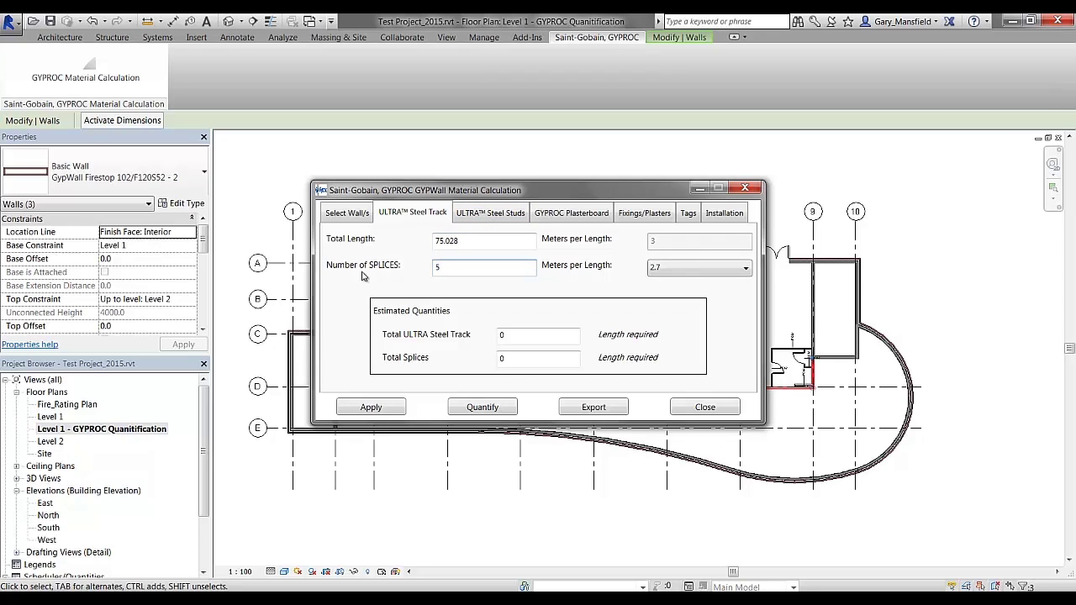
Set the steel stud centers to 0.4 and check the number of corners and wall starters
left_click(496, 215)
left_click(484, 240)
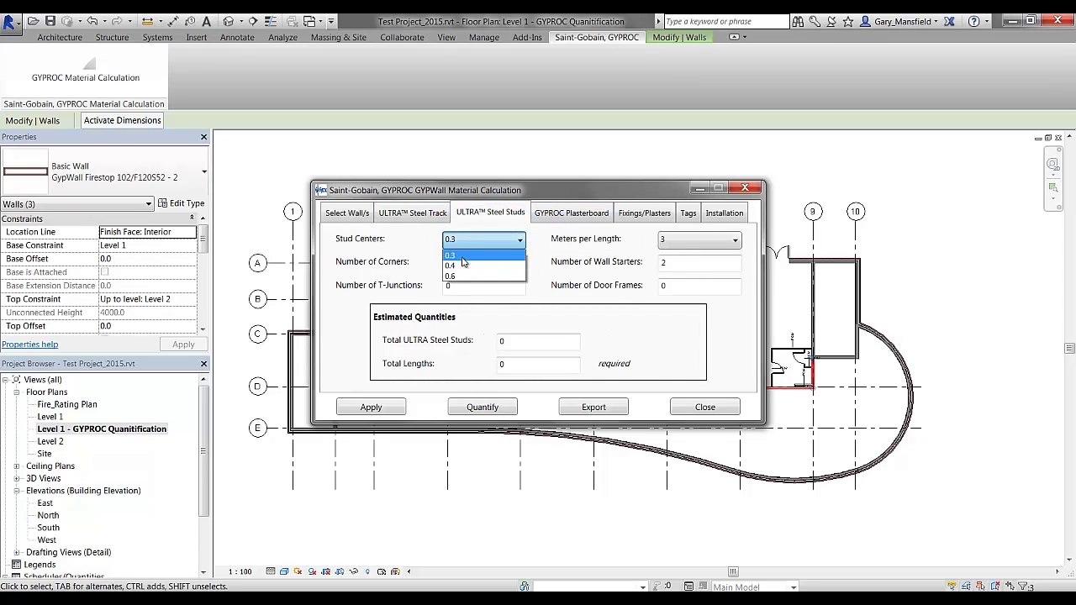
left_click(471, 259)
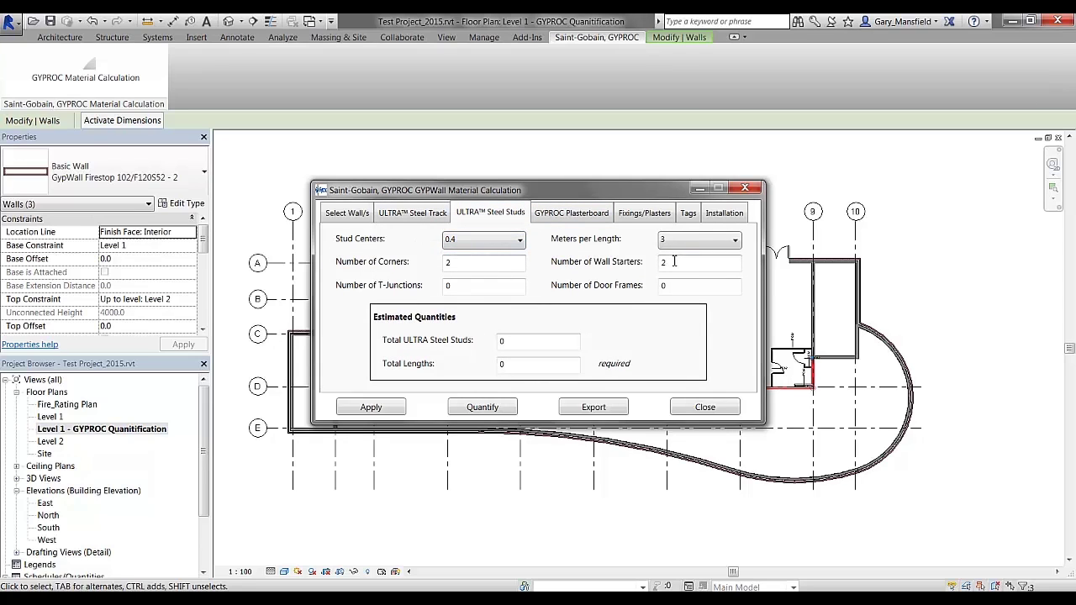
key("Tab")
left_click(460, 261)
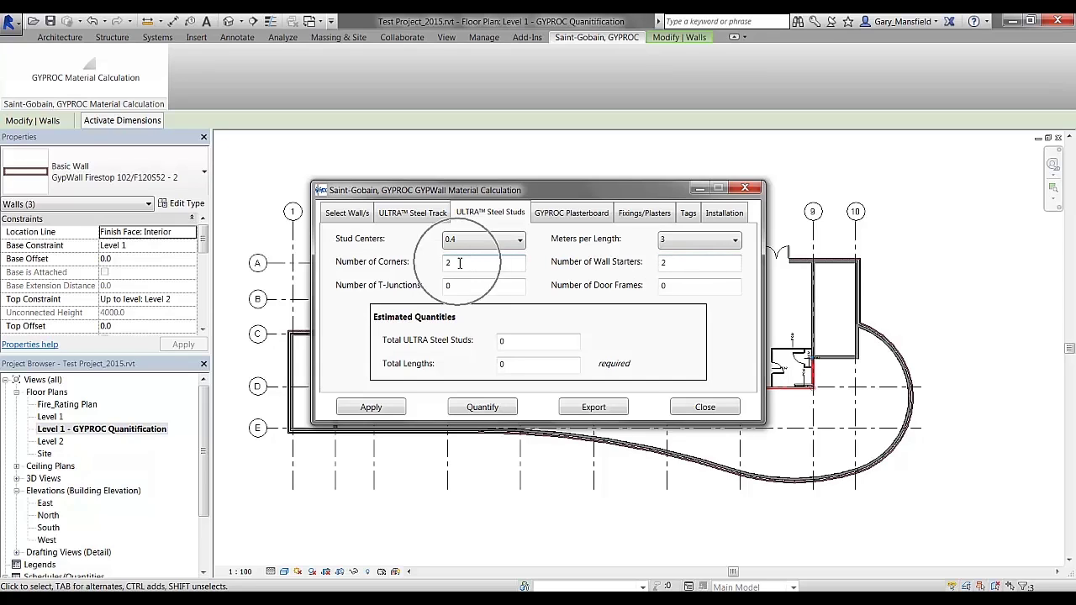
left_click(674, 263)
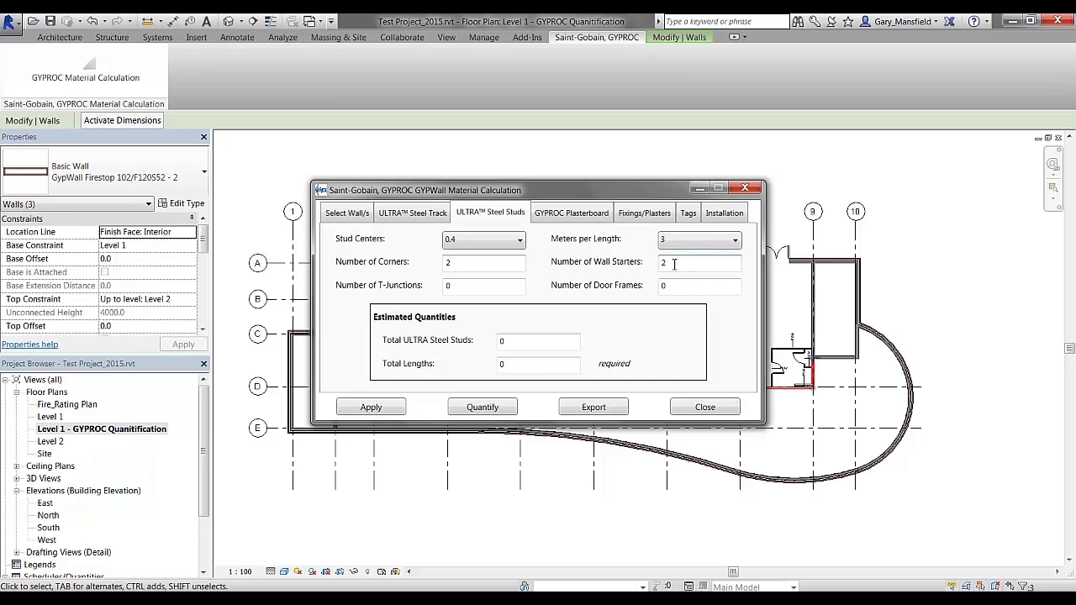
Check the plasterboard type and number of boards on either side, plus the fixings and plaster settings for the Firestop walls
left_click(570, 216)
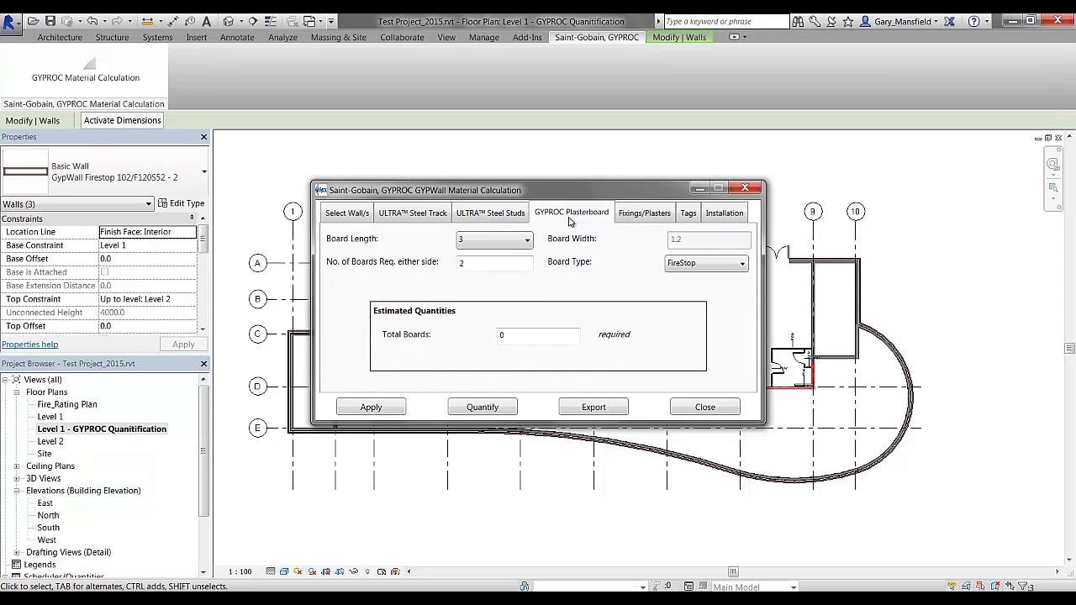
left_click(687, 274)
left_click(480, 266)
left_click(639, 216)
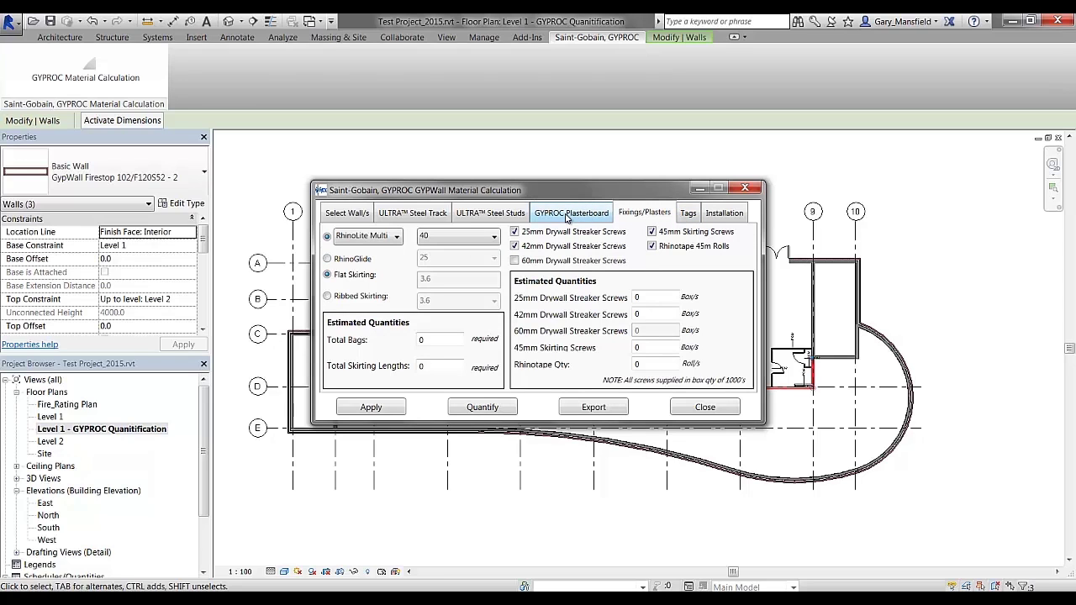
Quantify the selected Firestop walls and review the estimated fixings, plaster and plasterboard quantities
left_click(494, 408)
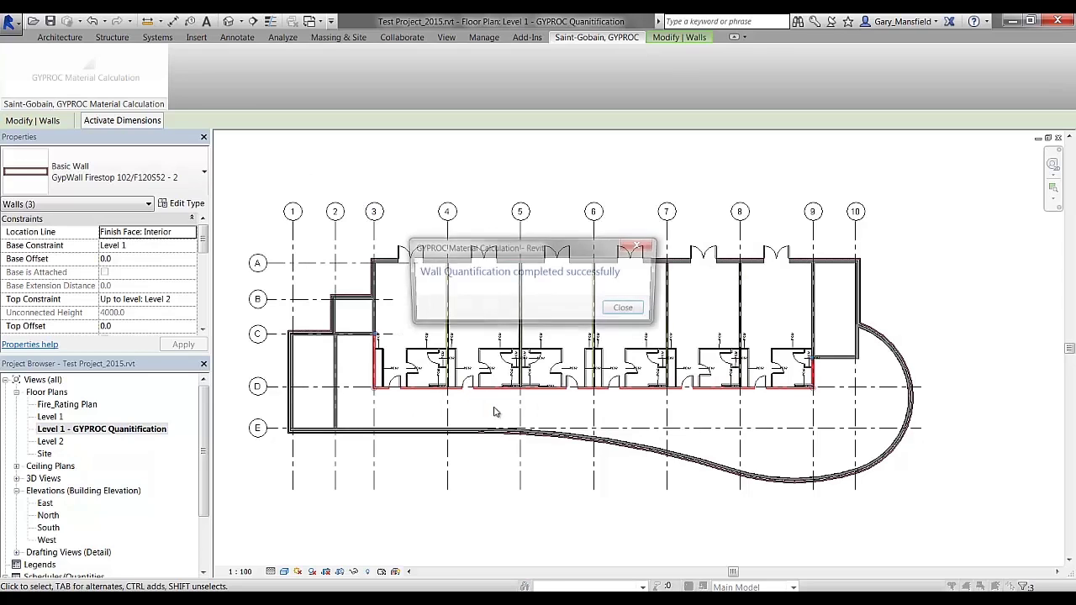
left_click(620, 313)
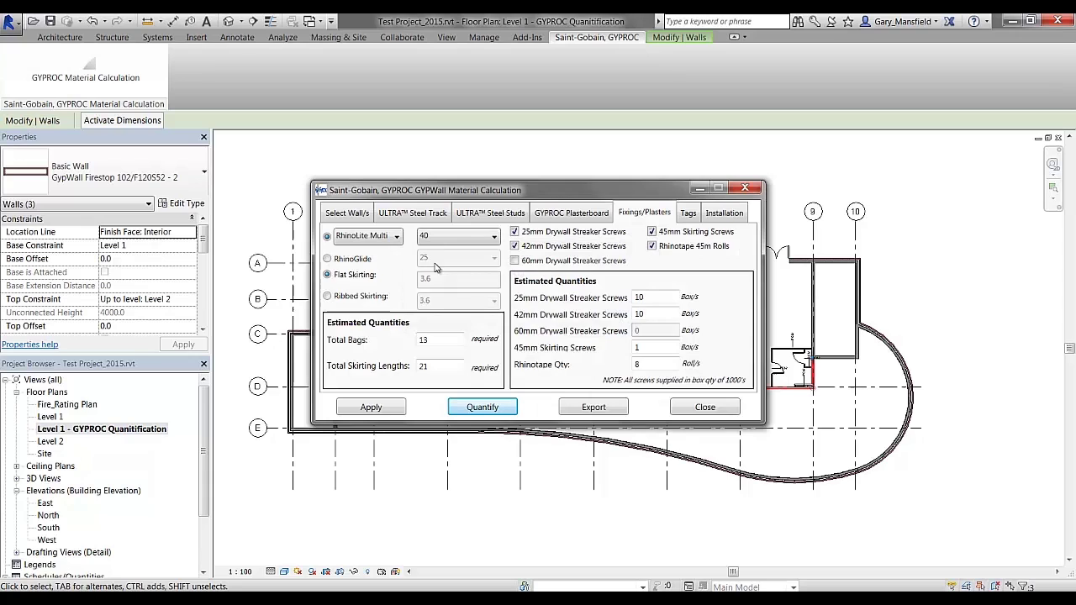
left_click(559, 216)
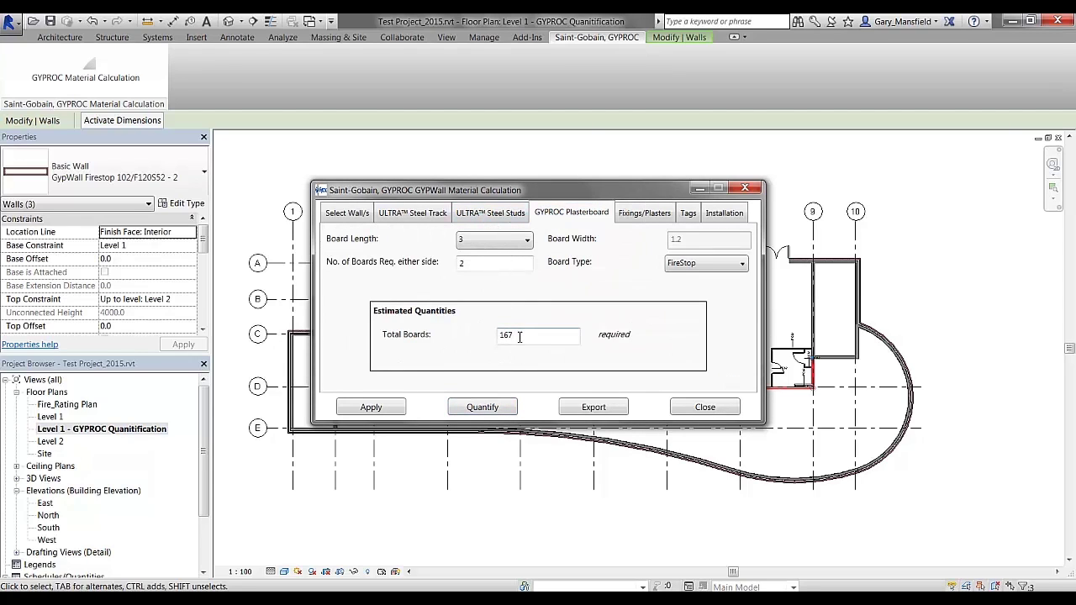
Check the steel stud and steel track quantities, and place tags with 12 mm leaders on the selected Firestop walls
left_click(496, 217)
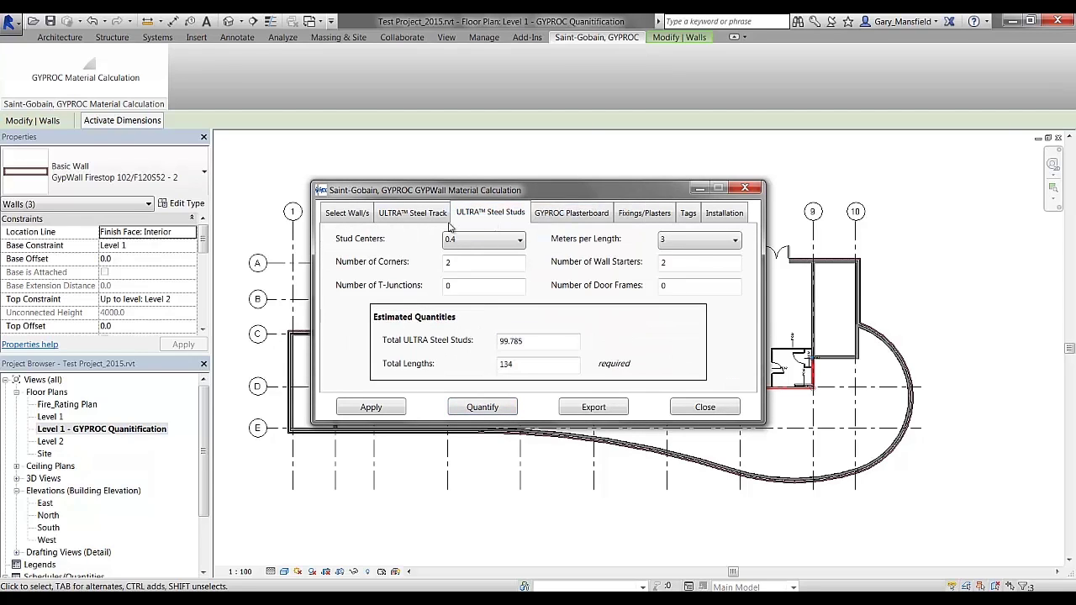
left_click(423, 217)
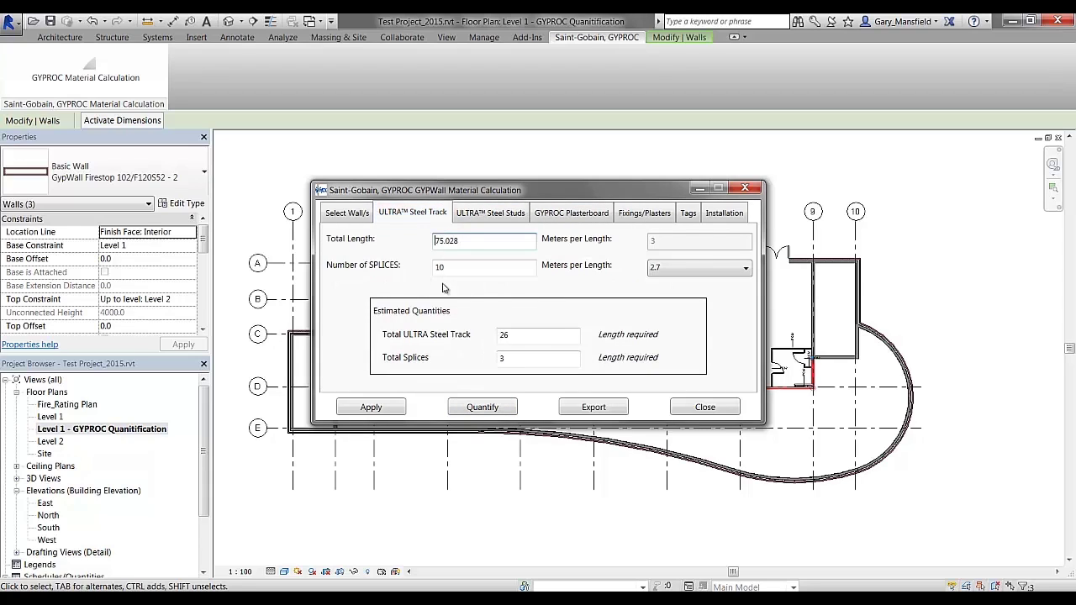
left_click(687, 213)
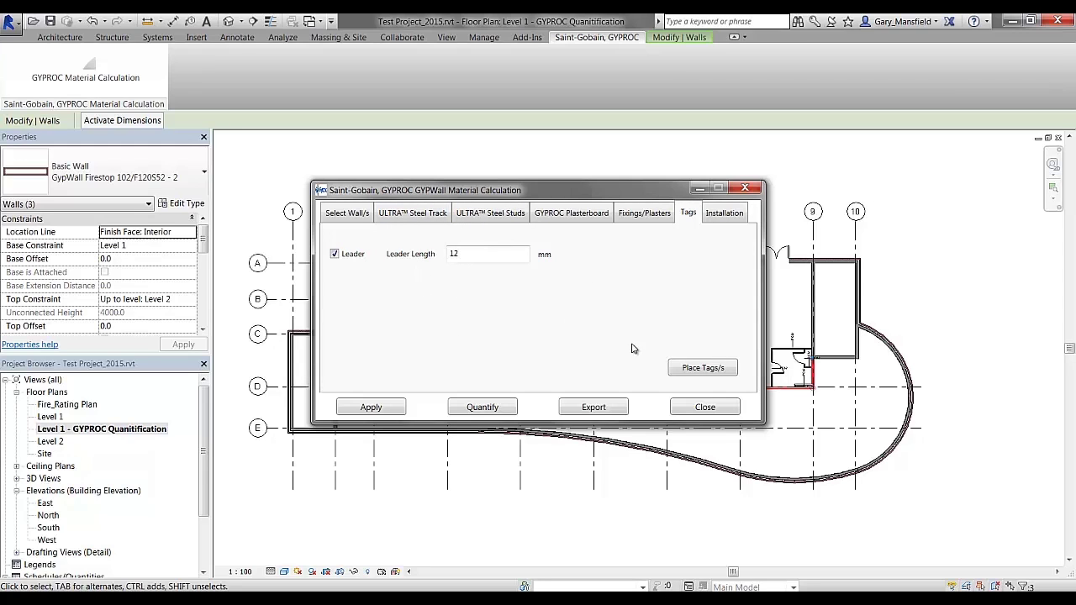
left_click(689, 368)
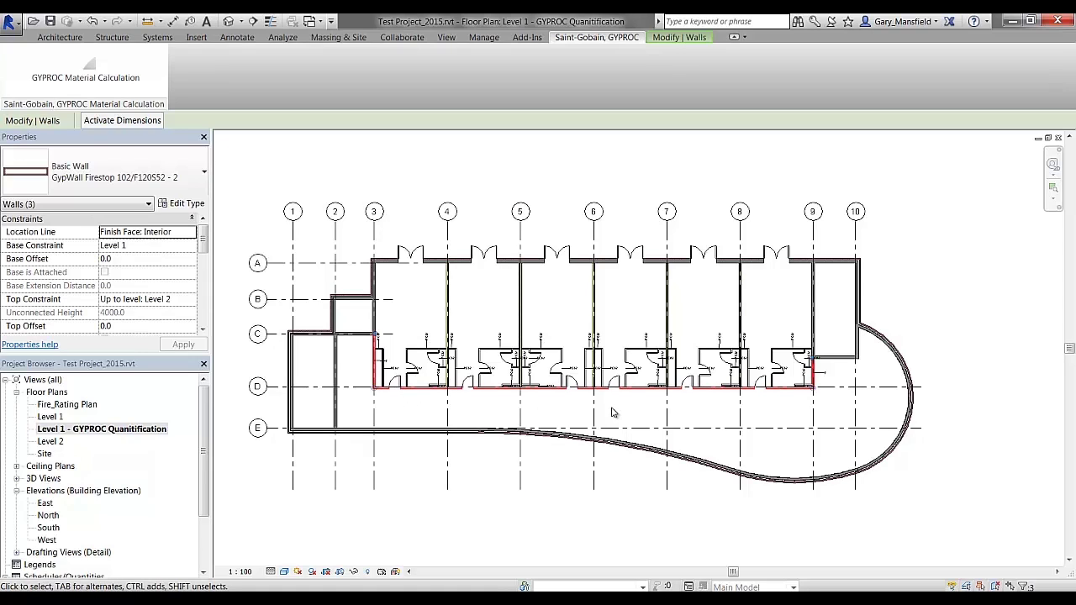
left_click(255, 604)
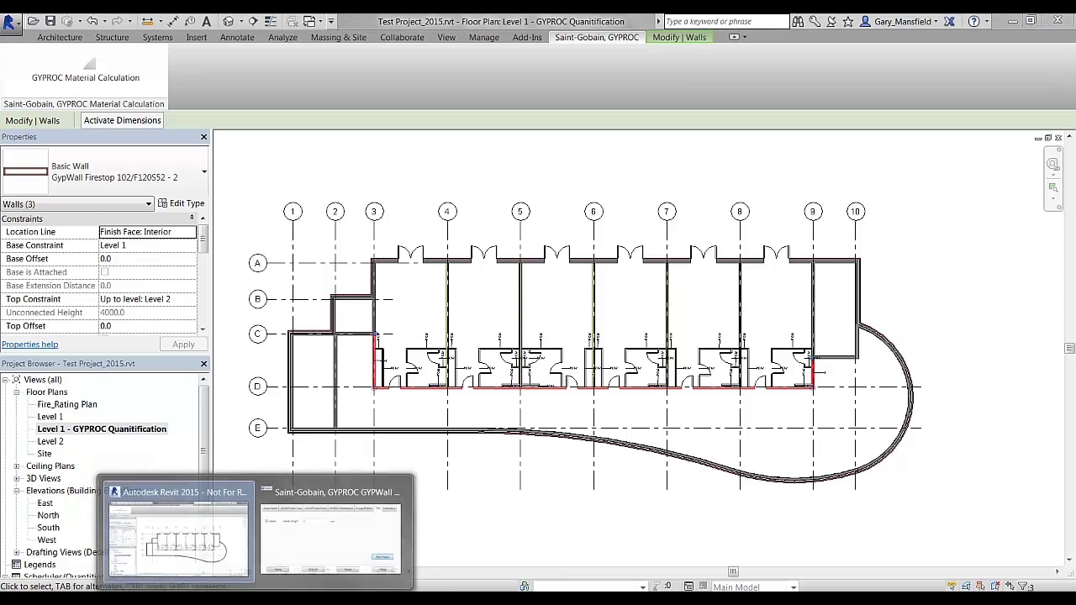
left_click(330, 537)
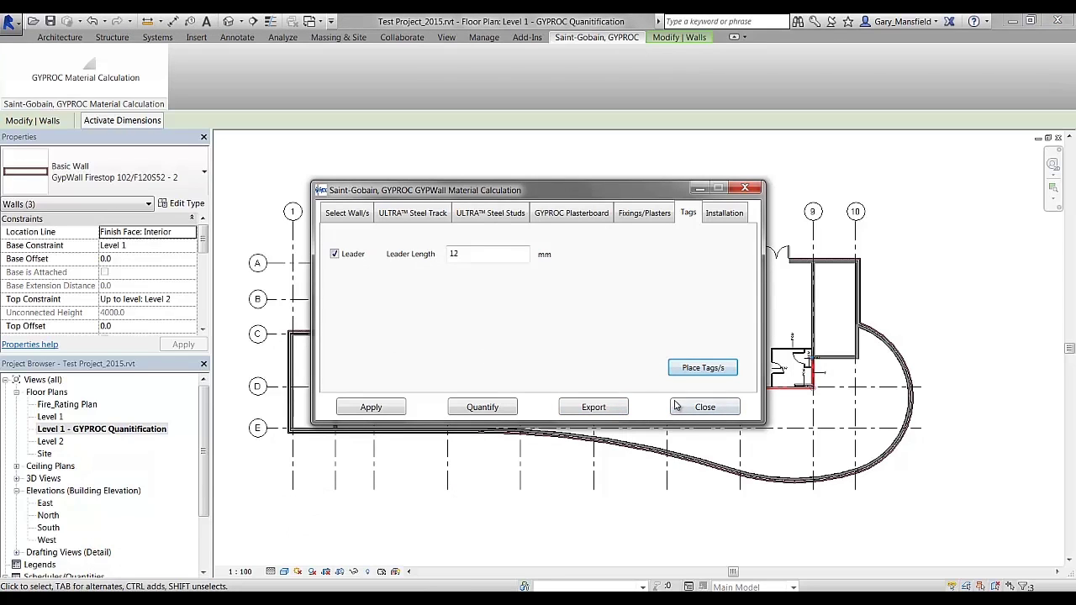
Export the Firestop wall quantities to the Desktop as a CSV file named Level 1 - PF01
left_click(592, 408)
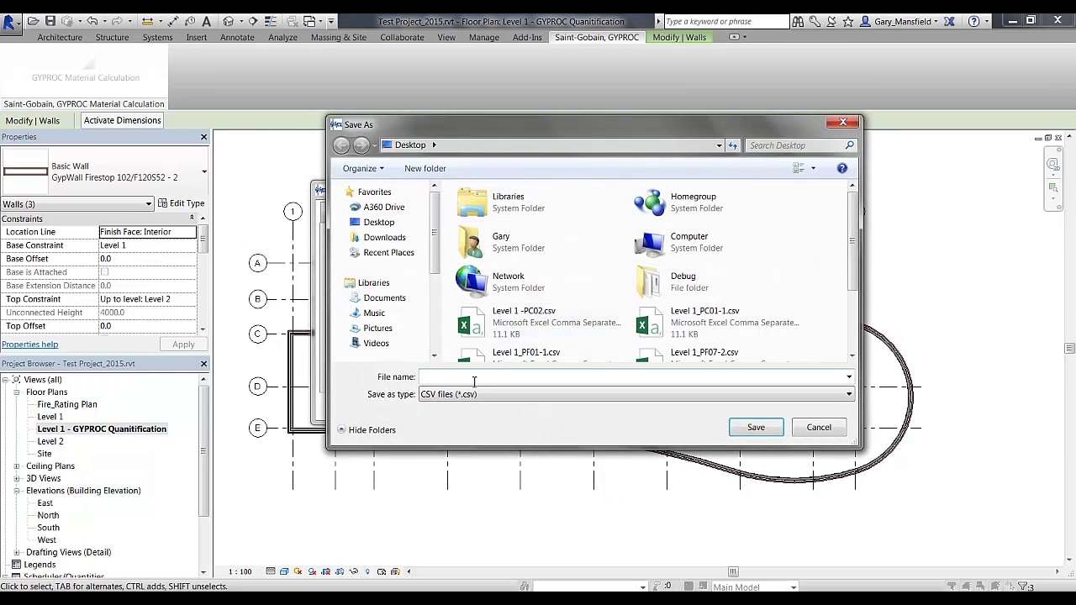
type("Level")
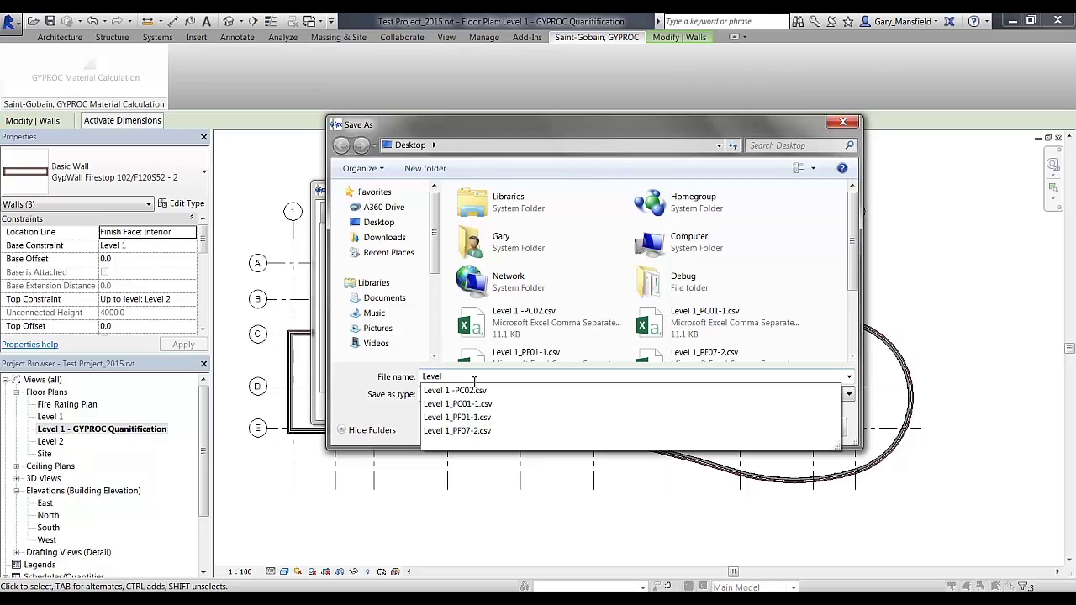
type(" 1 - PF01")
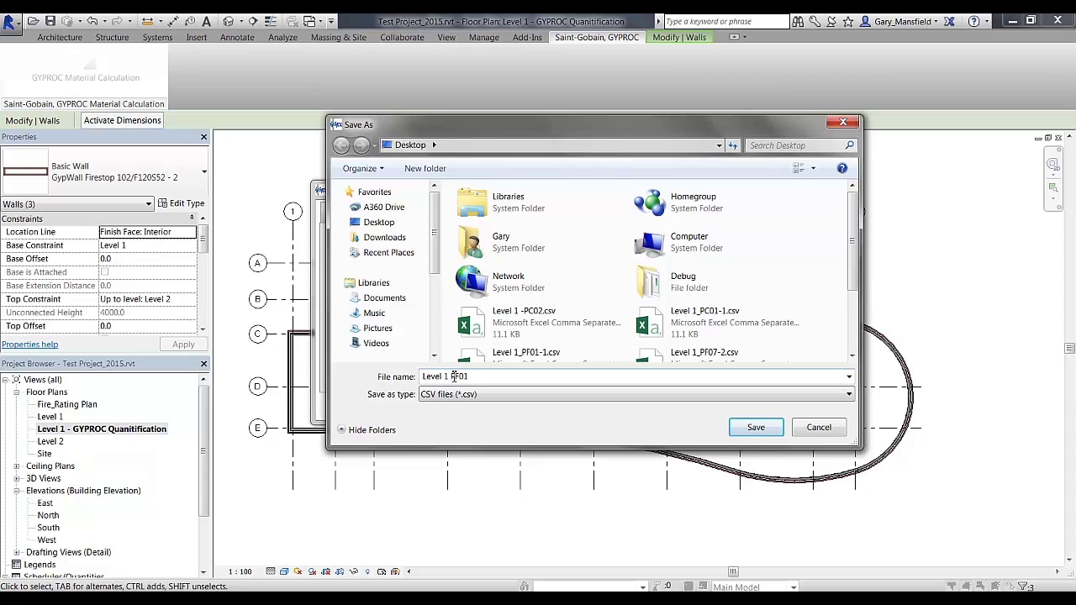
left_click(753, 429)
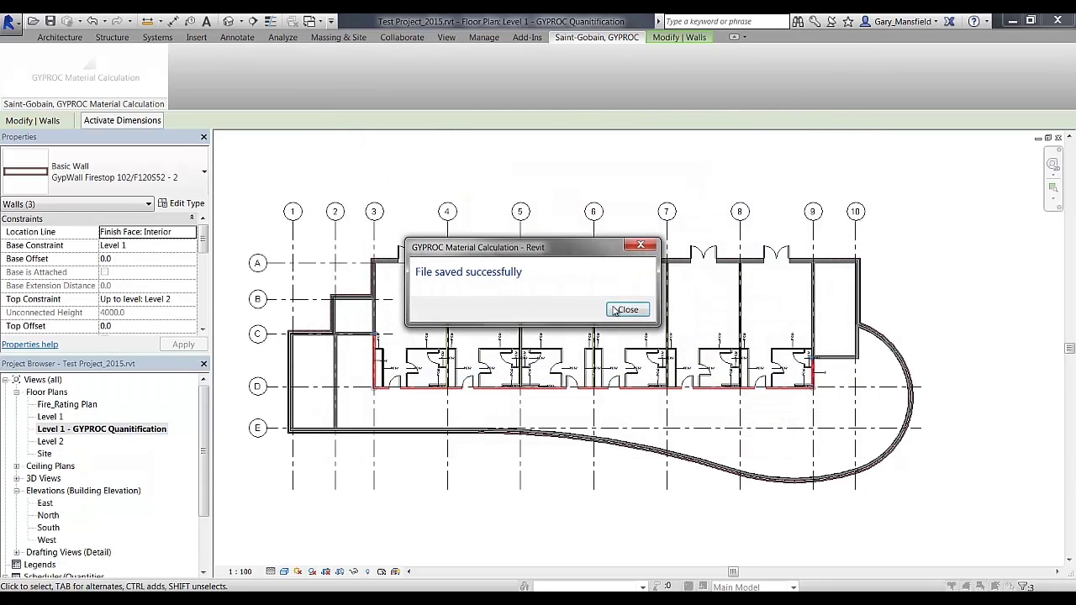
left_click(627, 309)
Open Level 1 - PF01.csv from the Desktop in Excel, review the material calculation and installation time, and return to Revit
left_click(591, 404)
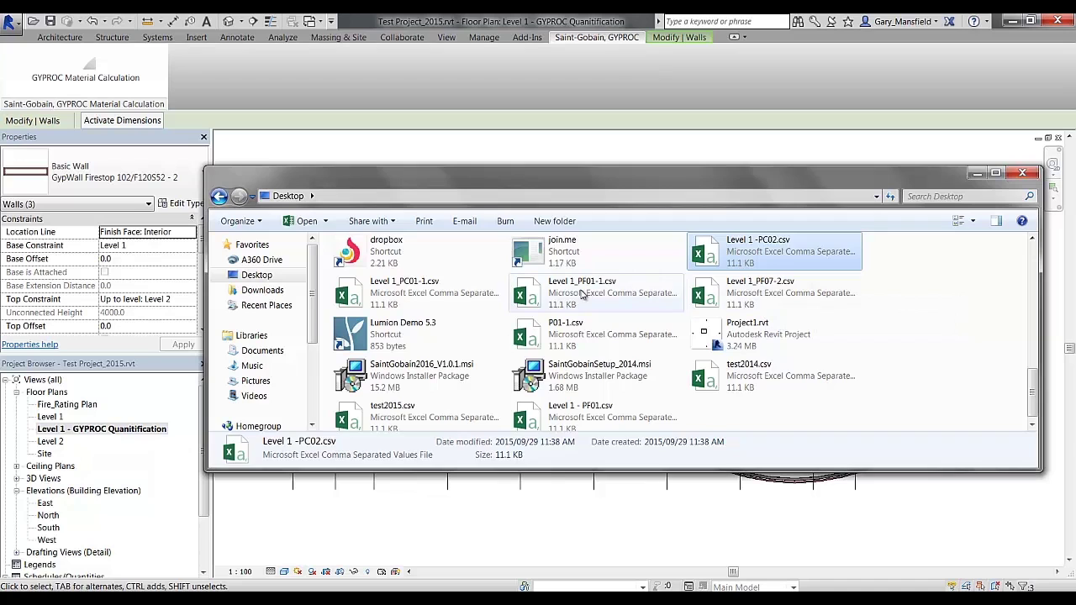
left_click(608, 421)
double_click(602, 412)
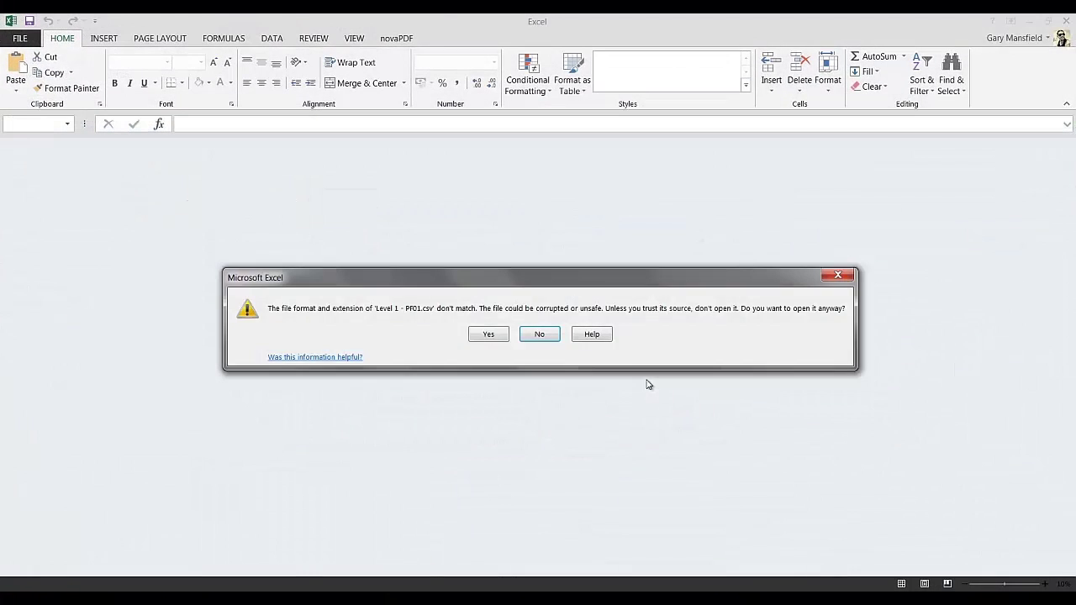
left_click(498, 340)
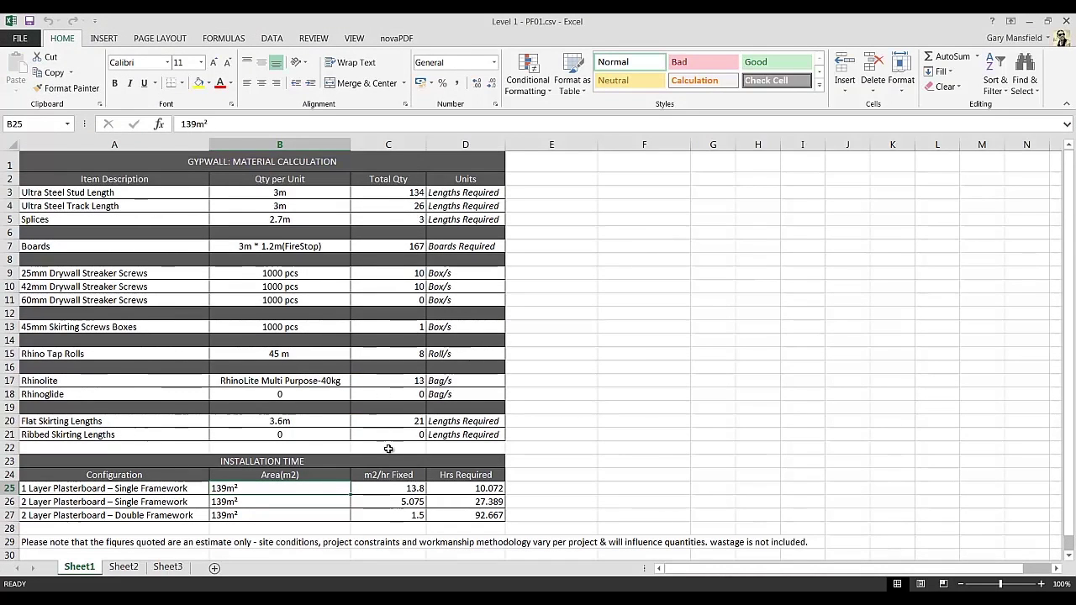
key("alt+Tab")
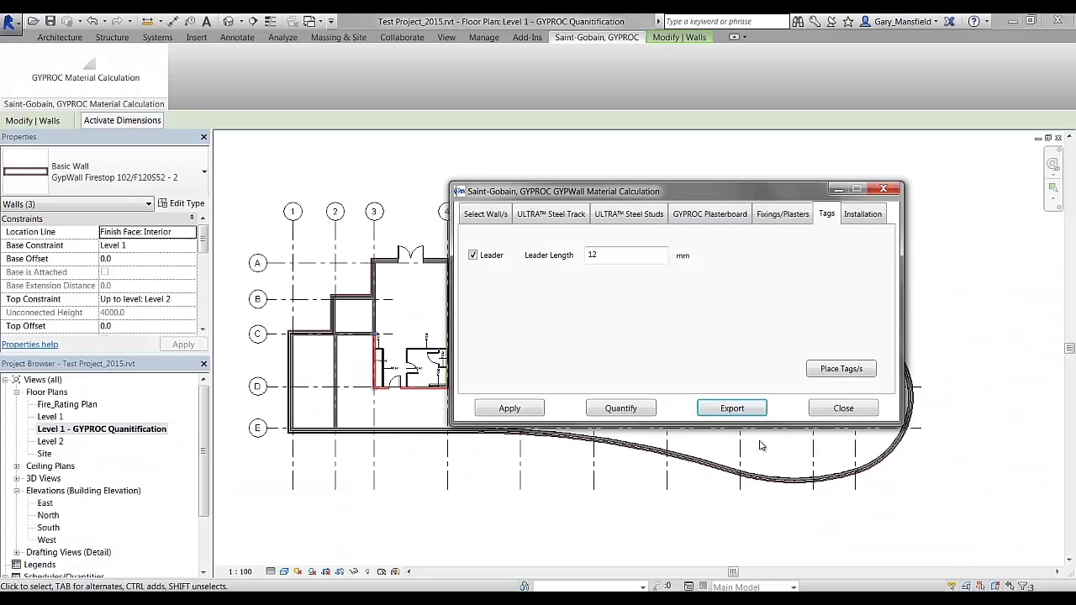